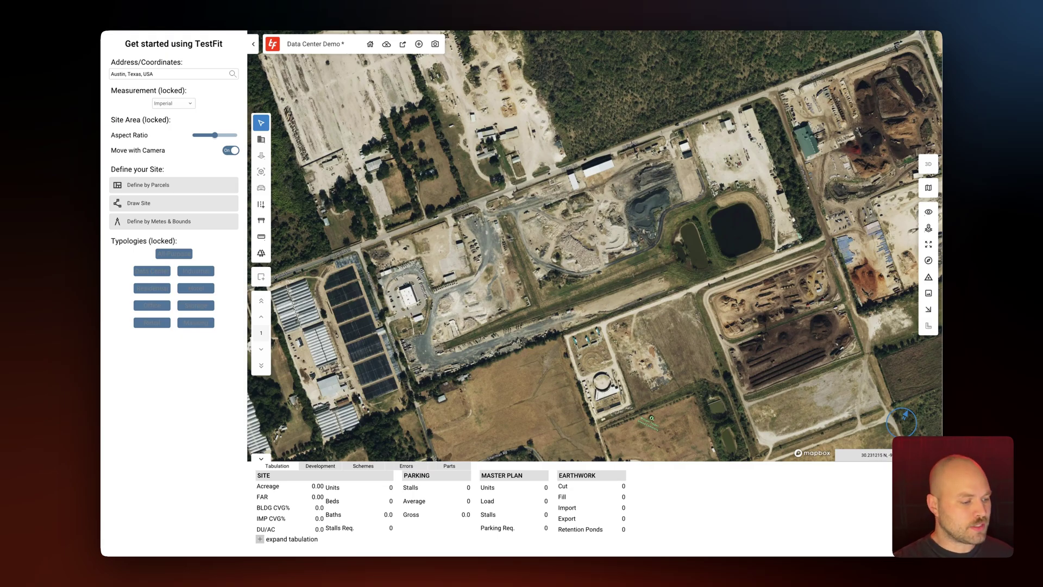
Open the Site Tools flyout in the left toolbar over the Austin satellite map
{"action": "left_click", "coordinate": [261, 141]}
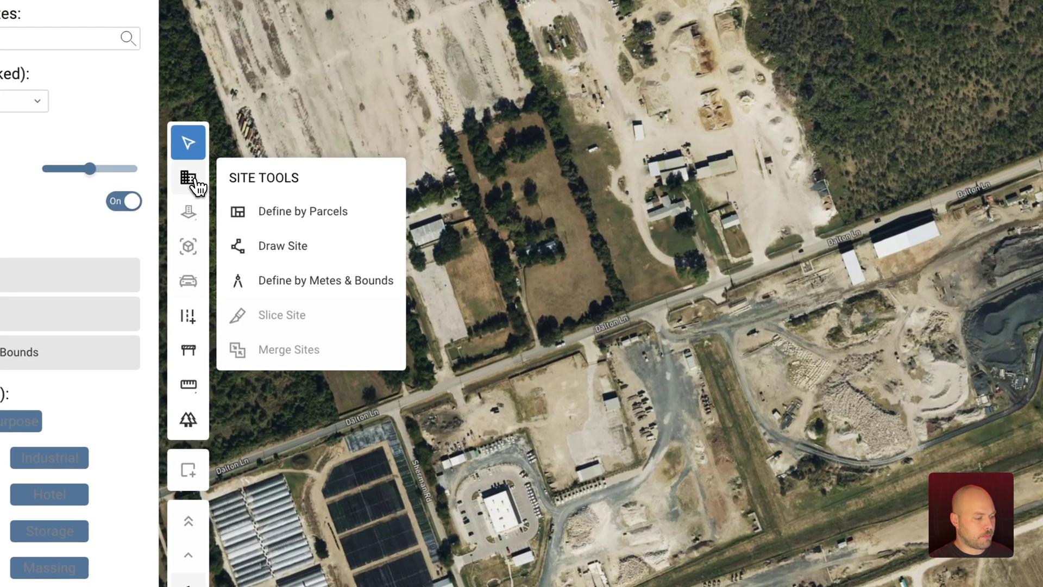
Define Site A from the map parcel (about 58.98 acres) and select it in the Sites tab
{"action": "left_click", "coordinate": [242, 212]}
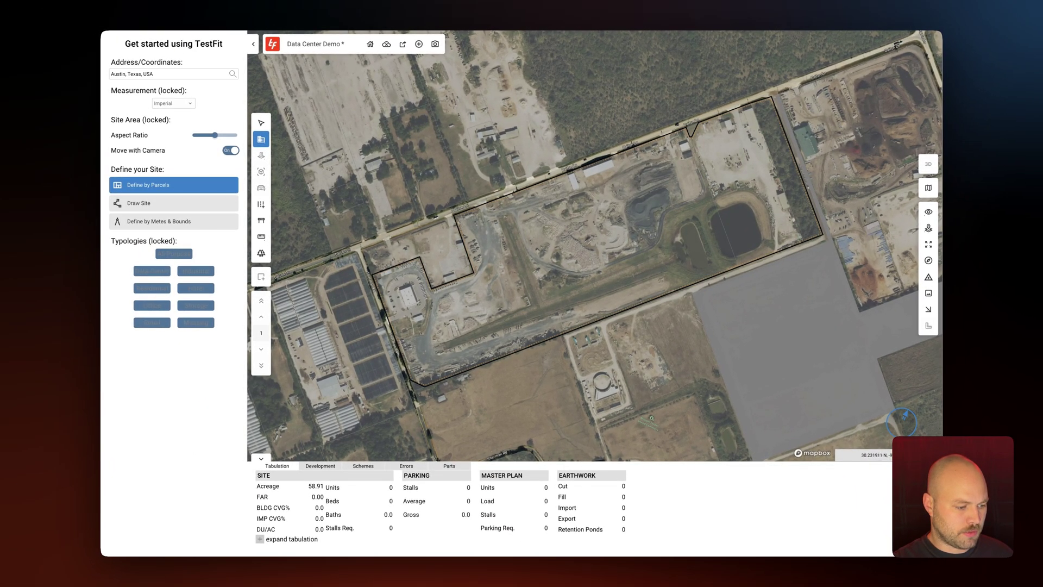
{"action": "left_click", "coordinate": [690, 137]}
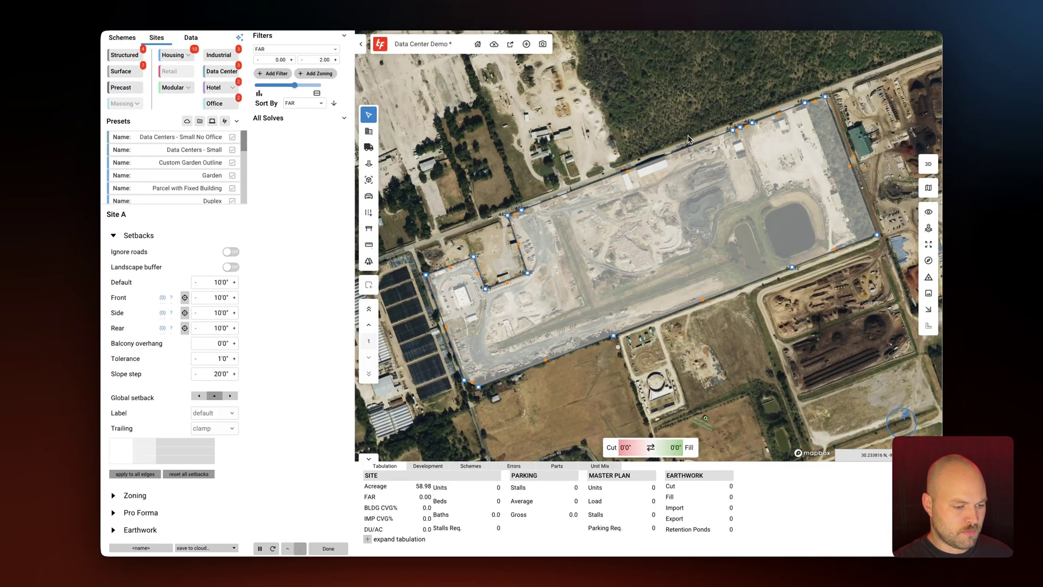
{"action": "left_click", "coordinate": [116, 39]}
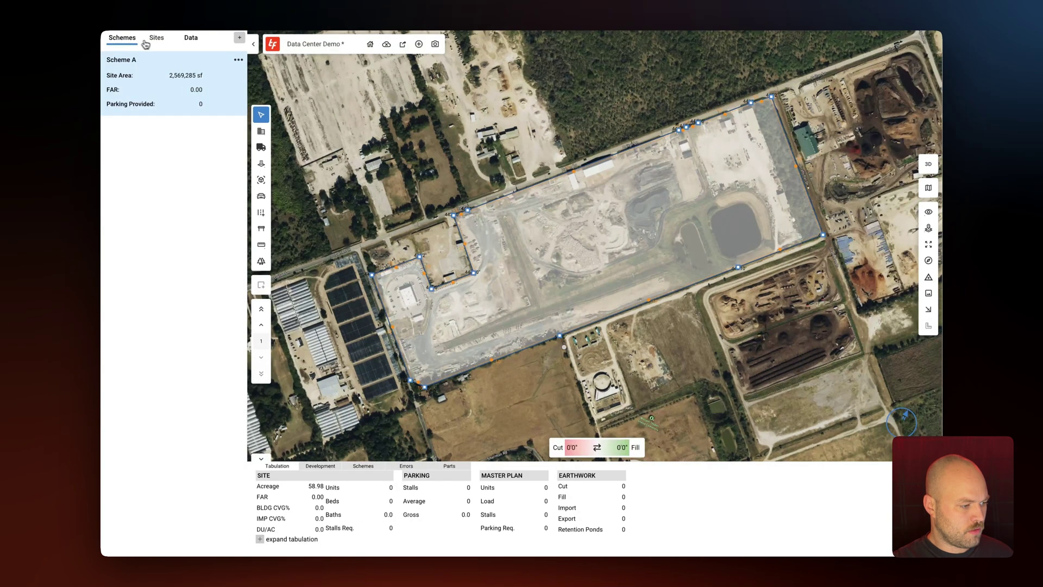
{"action": "left_click", "coordinate": [158, 39]}
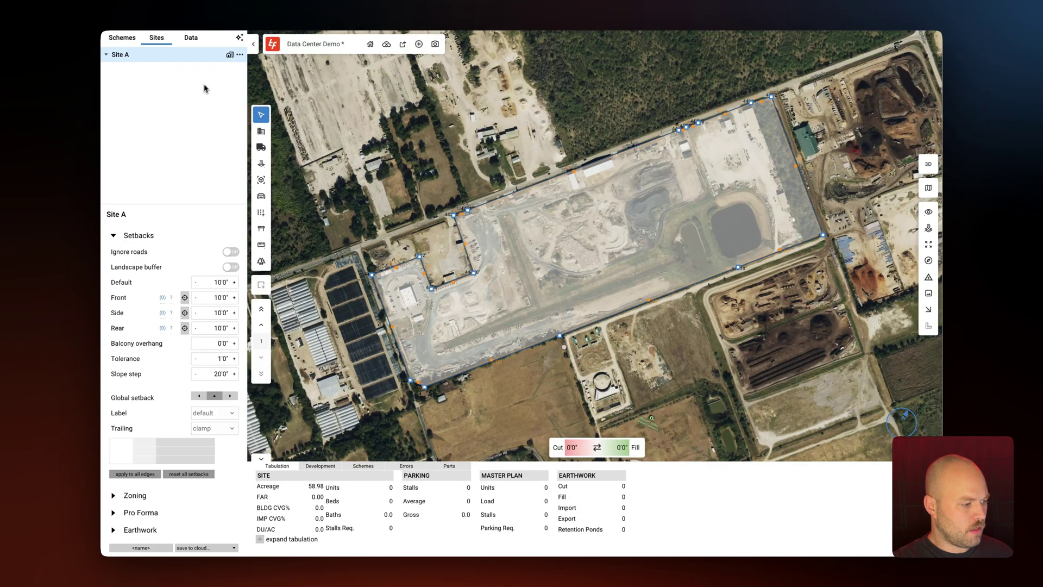
{"action": "left_click", "coordinate": [229, 55]}
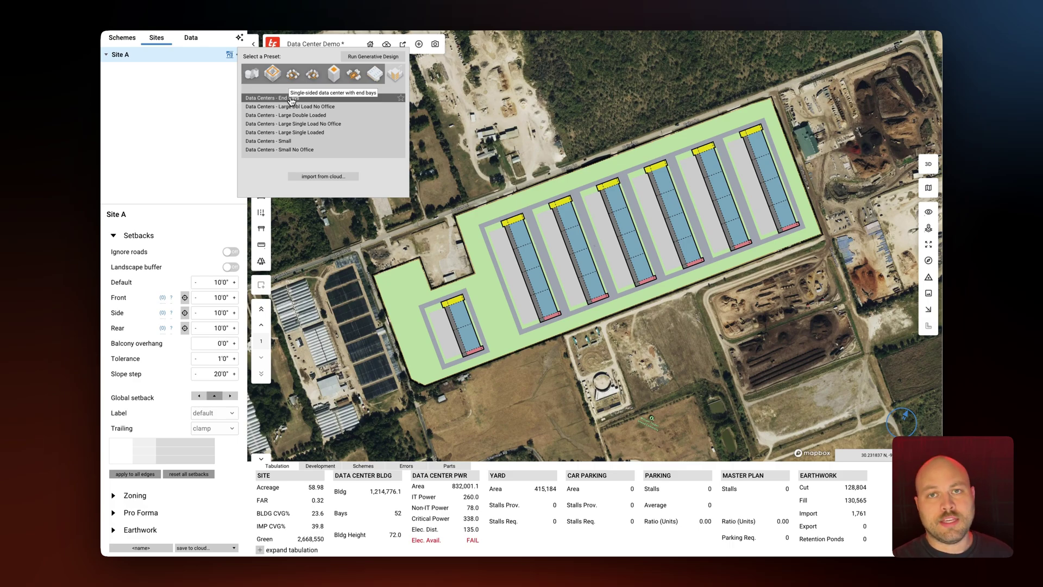
Apply the Data Centers - End Bays preset to Site A
{"action": "left_click", "coordinate": [292, 98]}
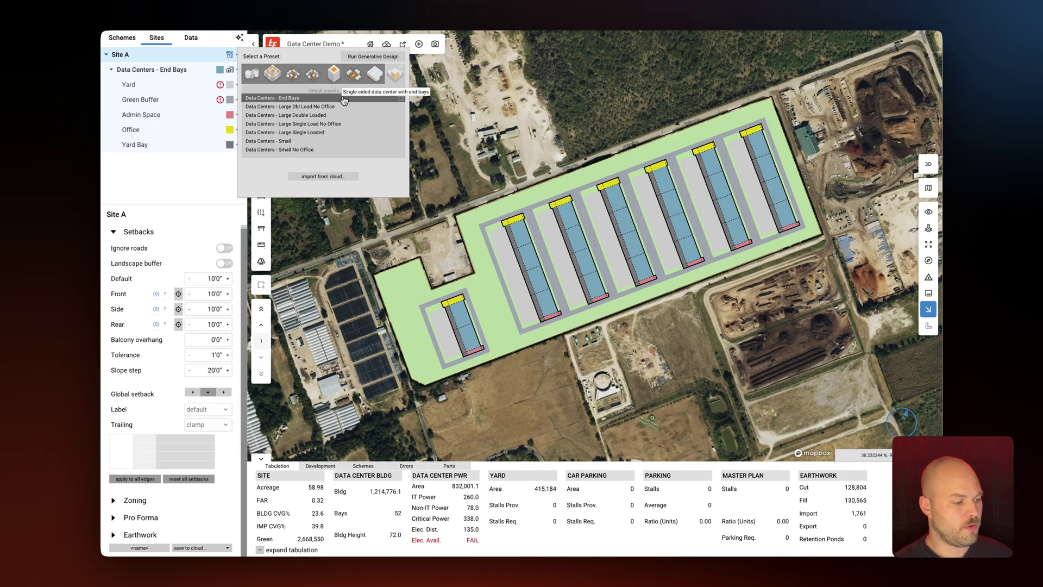
{"action": "left_click", "coordinate": [480, 106]}
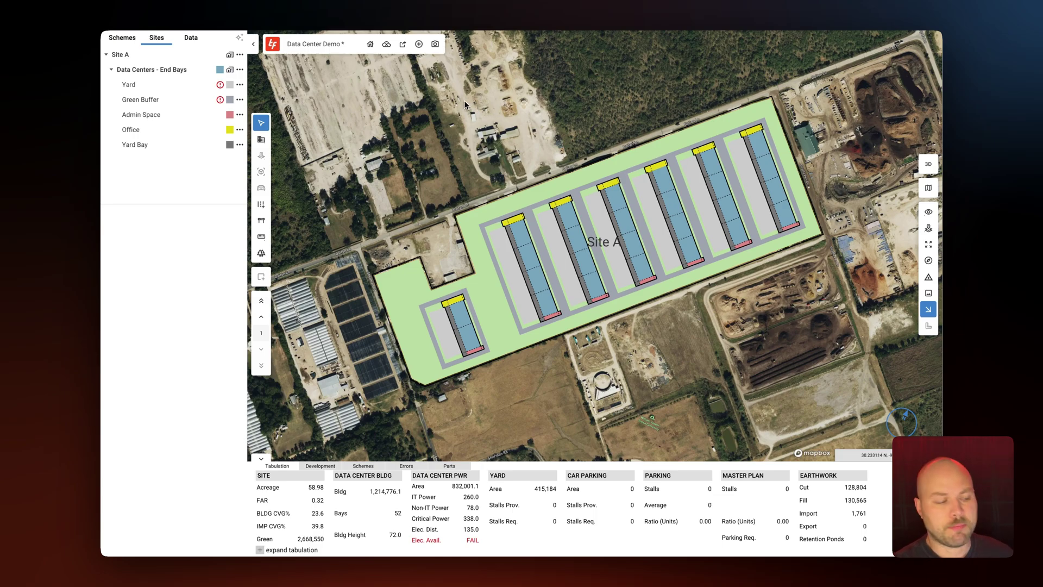
Set the End Bays layout's parking ratio to 0.20 stalls per 1000
{"action": "left_click", "coordinate": [189, 74]}
{"action": "scroll", "coordinate": [163, 314], "scroll_direction": "down", "scroll_amount": 5}
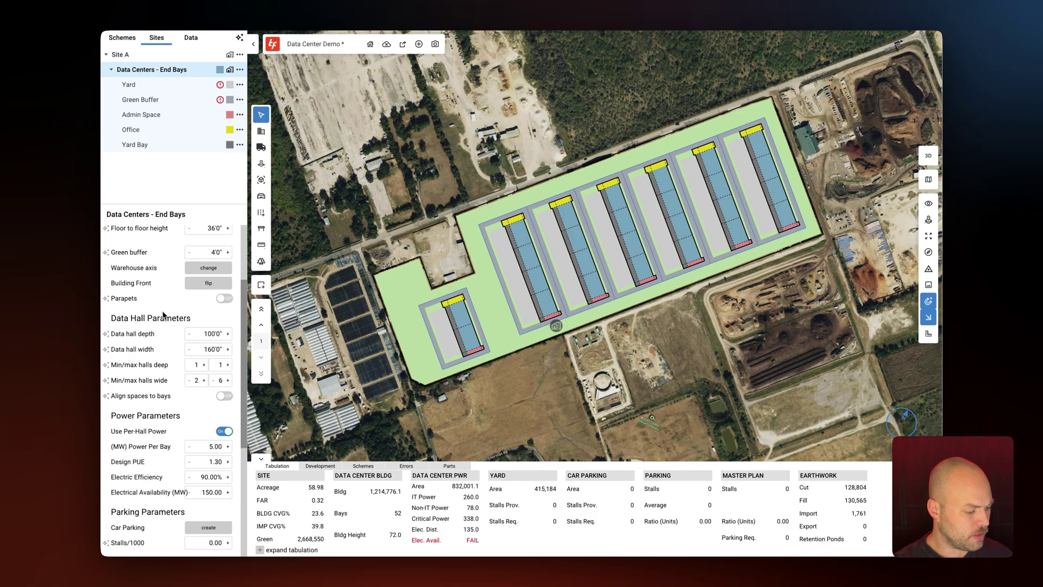
{"action": "scroll", "coordinate": [163, 314], "scroll_direction": "down", "scroll_amount": 7}
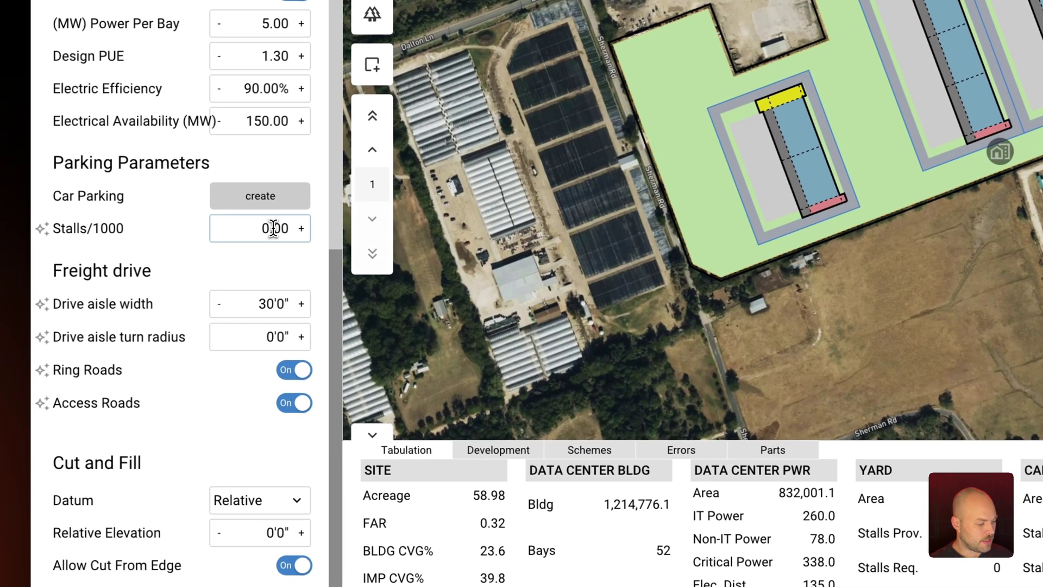
{"action": "double_click", "coordinate": [273, 228]}
{"action": "key", "text": "BackSpace"}
{"action": "type", "text": ".2"}
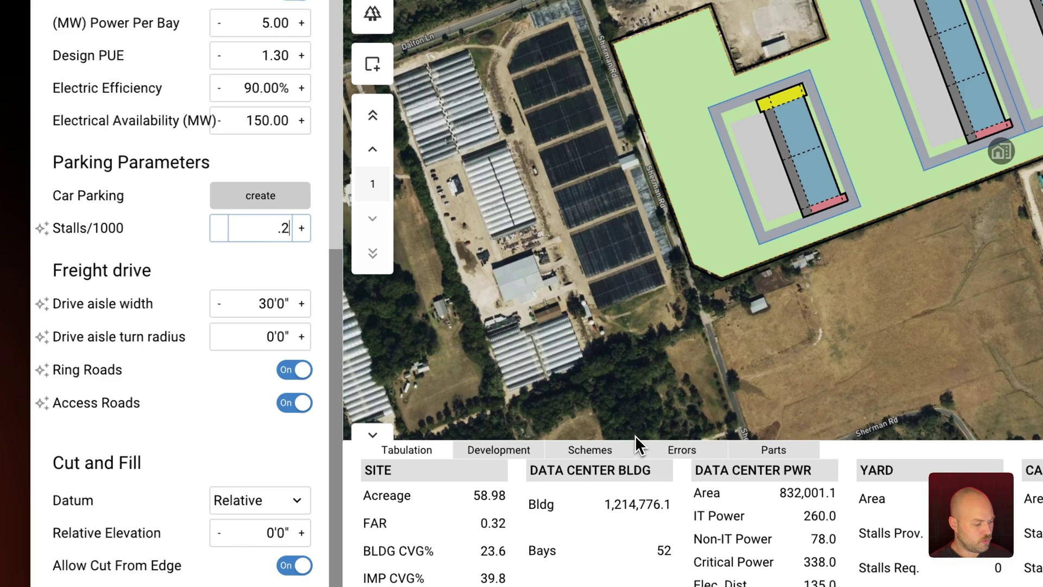
{"action": "left_click", "coordinate": [266, 273]}
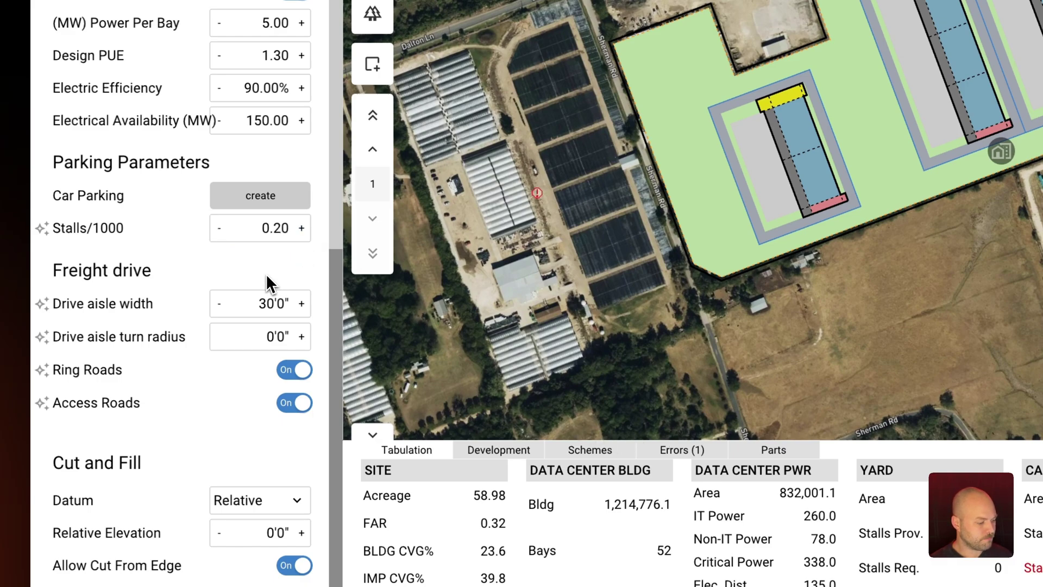
{"action": "scroll", "coordinate": [266, 273], "scroll_direction": "up", "scroll_amount": 1}
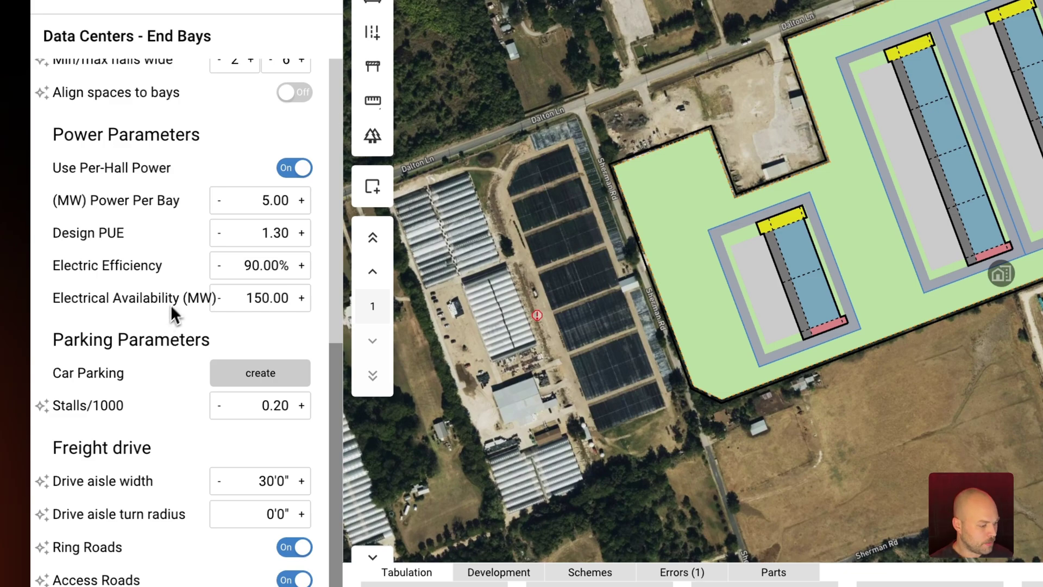
Set power per bay to 4.20 MW and electrical availability to 250 MW
{"action": "left_click", "coordinate": [266, 201]}
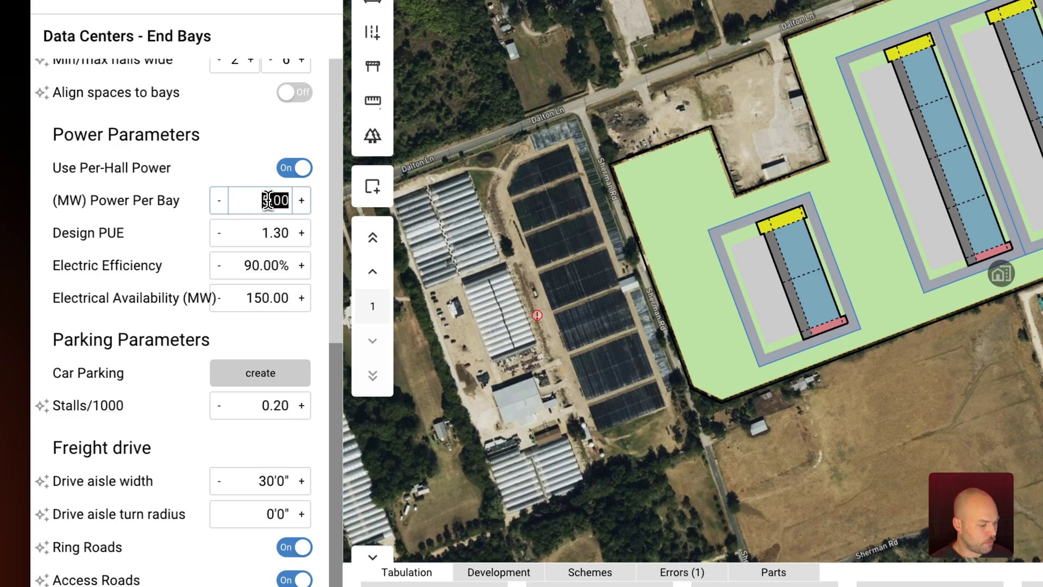
{"action": "type", "text": "4.2"}
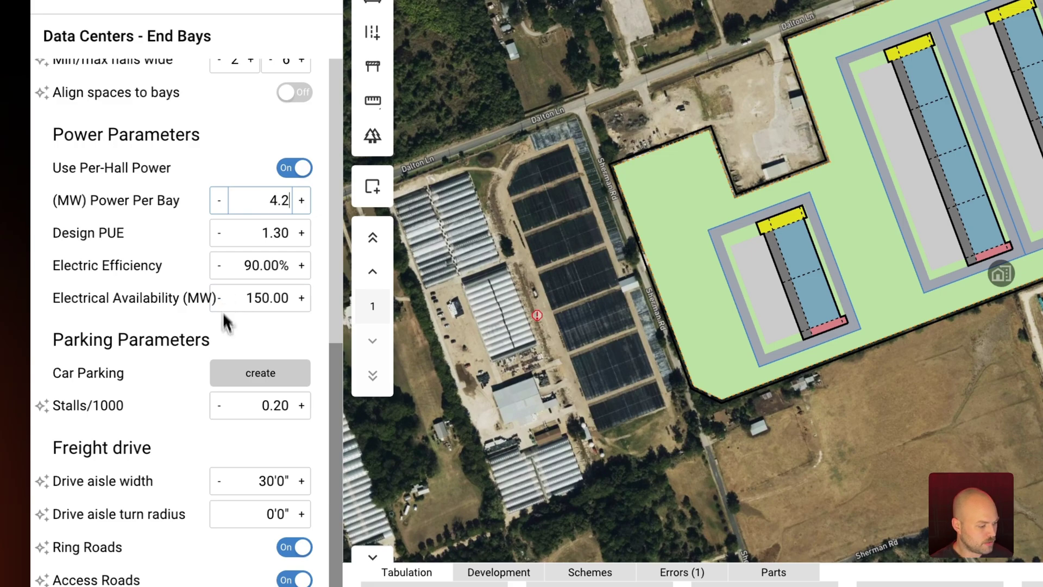
{"action": "left_click", "coordinate": [268, 304]}
{"action": "type", "text": "250"}
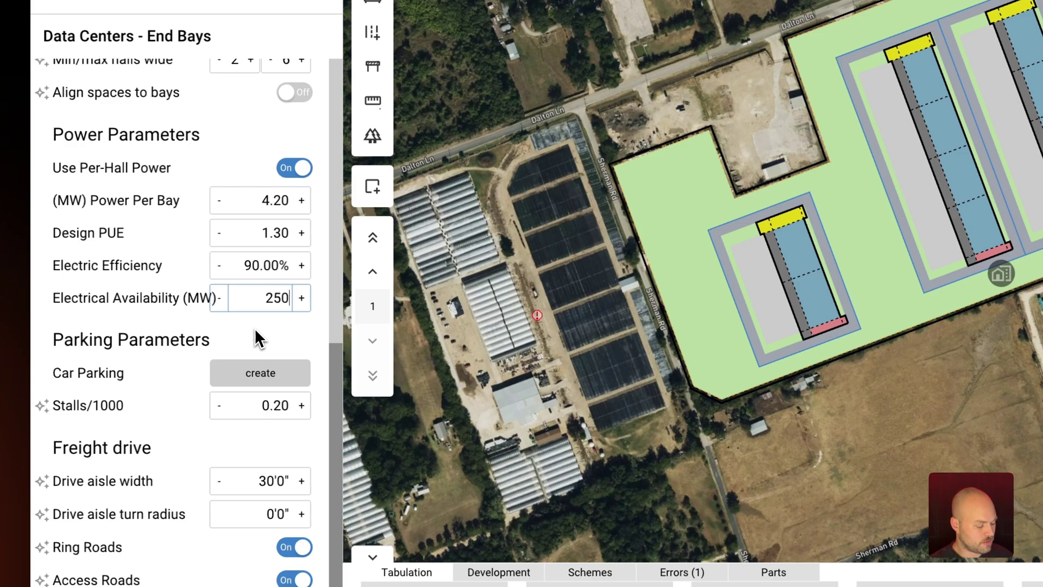
{"action": "key", "text": "Return"}
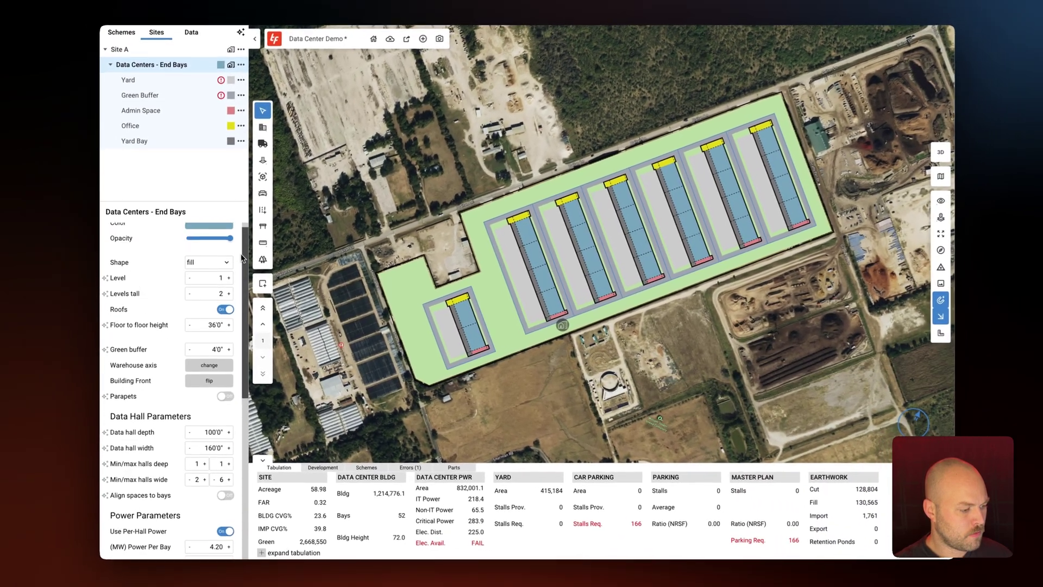
{"action": "scroll", "coordinate": [243, 259], "scroll_direction": "up", "scroll_amount": 1}
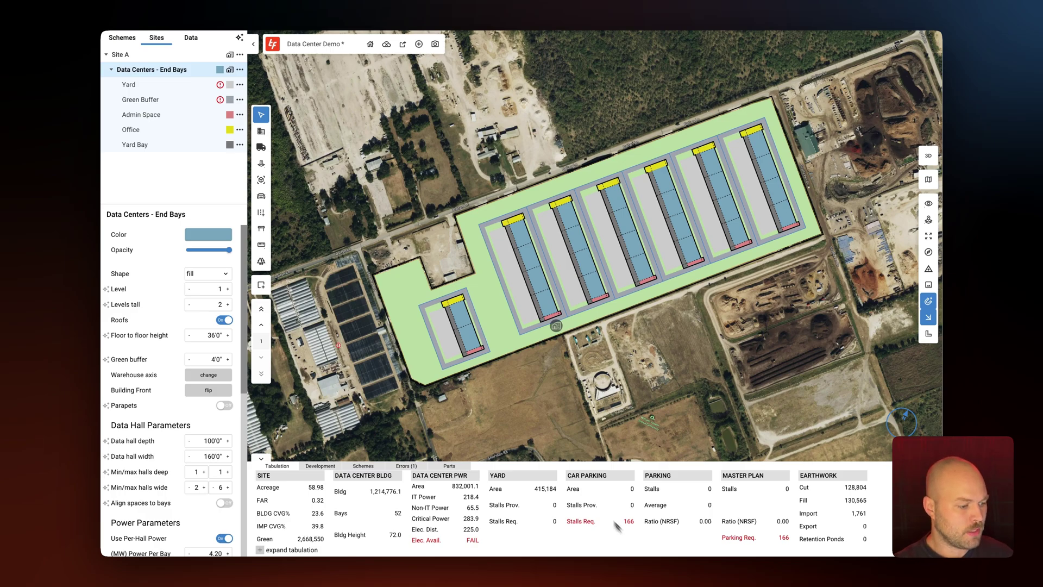
Draw a rectangular space at Site A's western corner and make it Surface Parking (84 stalls)
{"action": "left_click", "coordinate": [148, 59]}
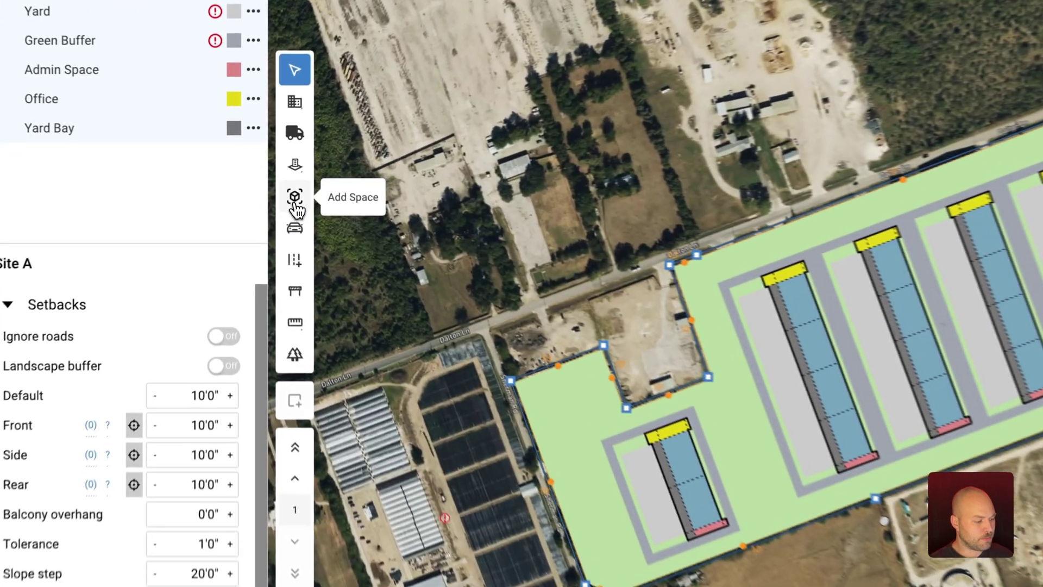
{"action": "left_click", "coordinate": [295, 202]}
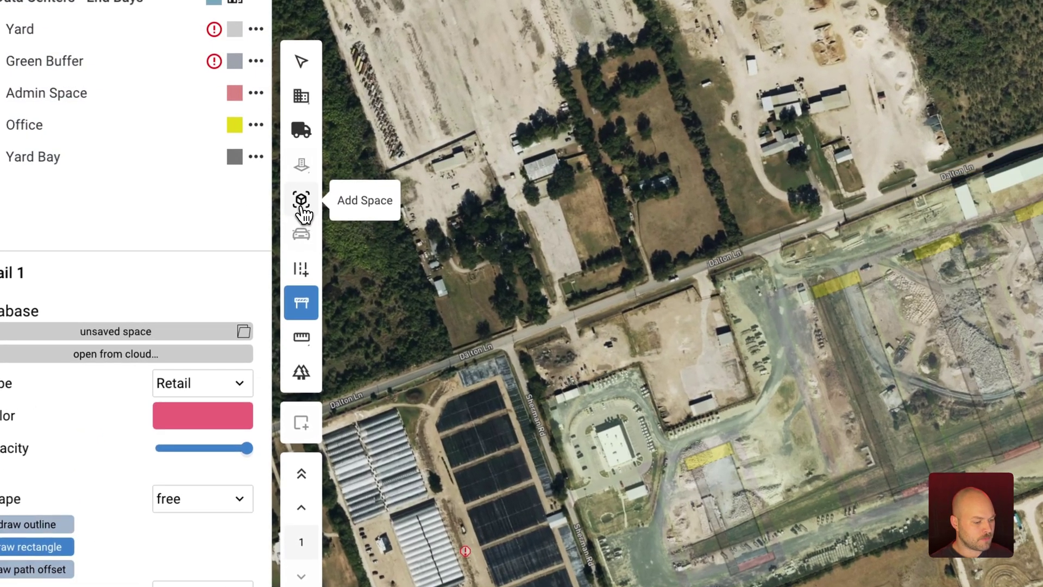
{"action": "left_click_drag", "start_coordinate": [498, 315], "coordinate": [664, 424]}
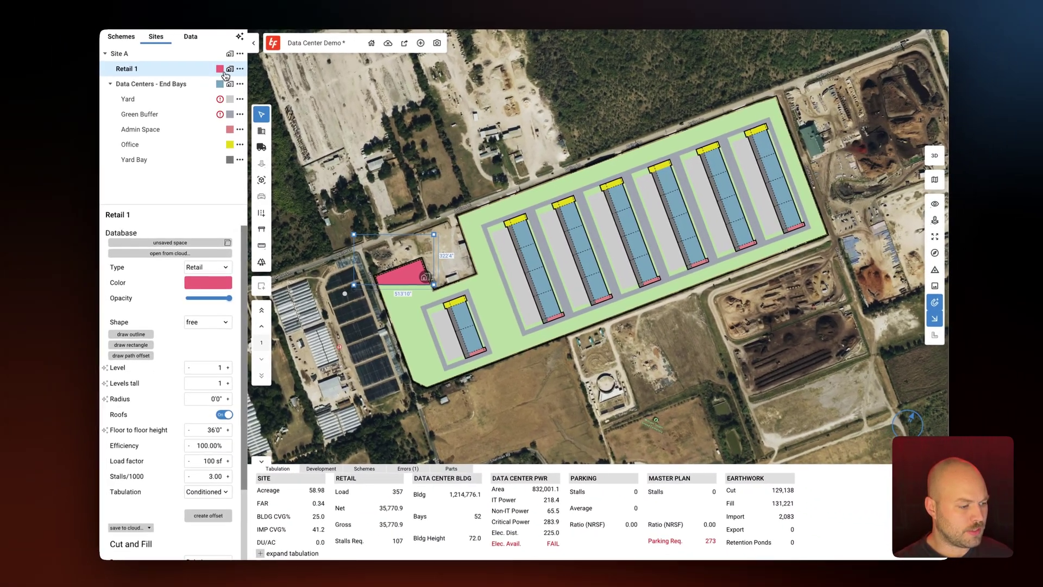
{"action": "left_click", "coordinate": [231, 45]}
{"action": "left_click", "coordinate": [251, 88]}
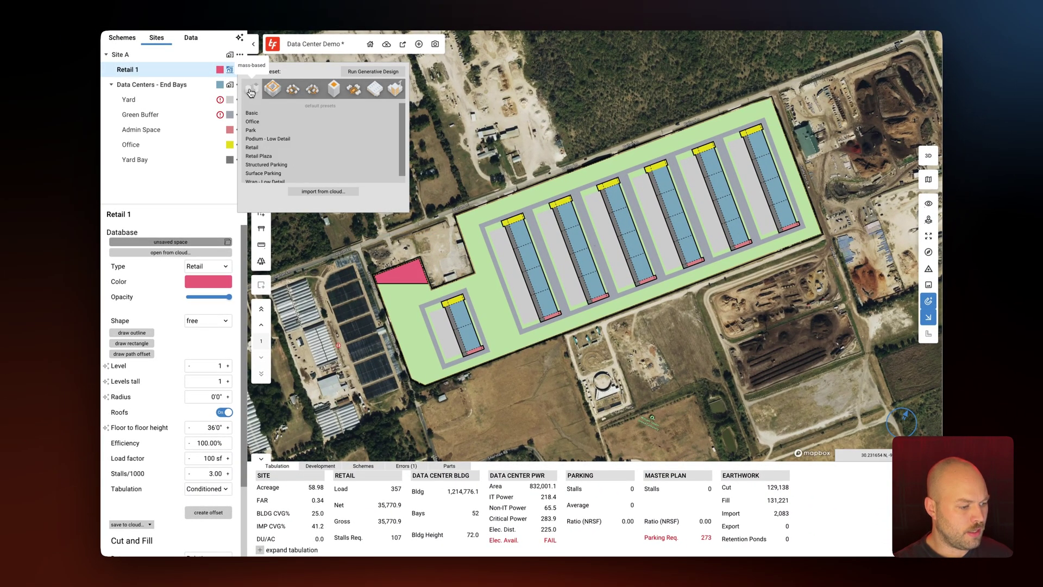
{"action": "left_click", "coordinate": [275, 172]}
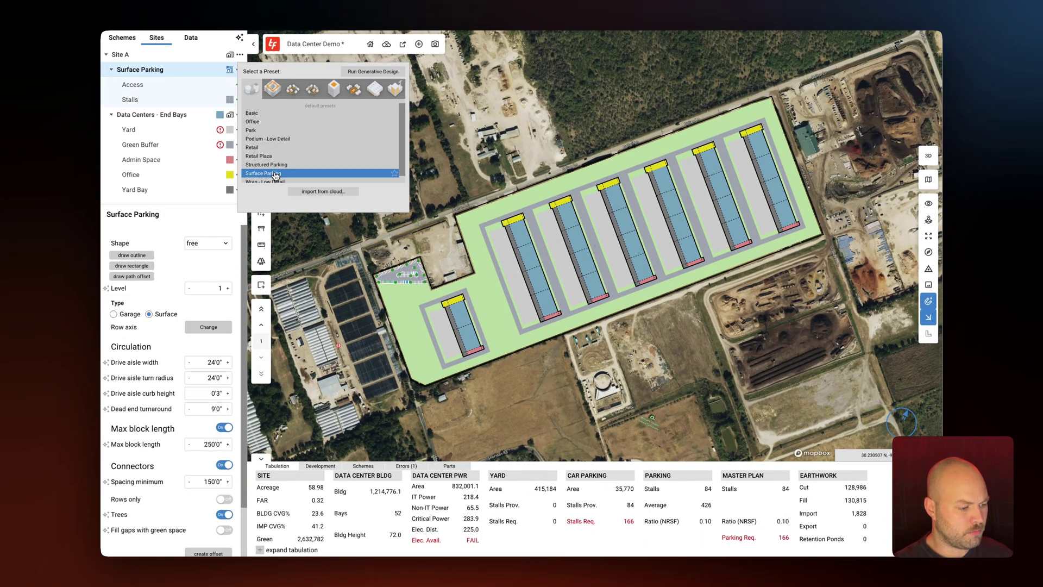
{"action": "left_click", "coordinate": [305, 243]}
{"action": "left_click", "coordinate": [382, 267]}
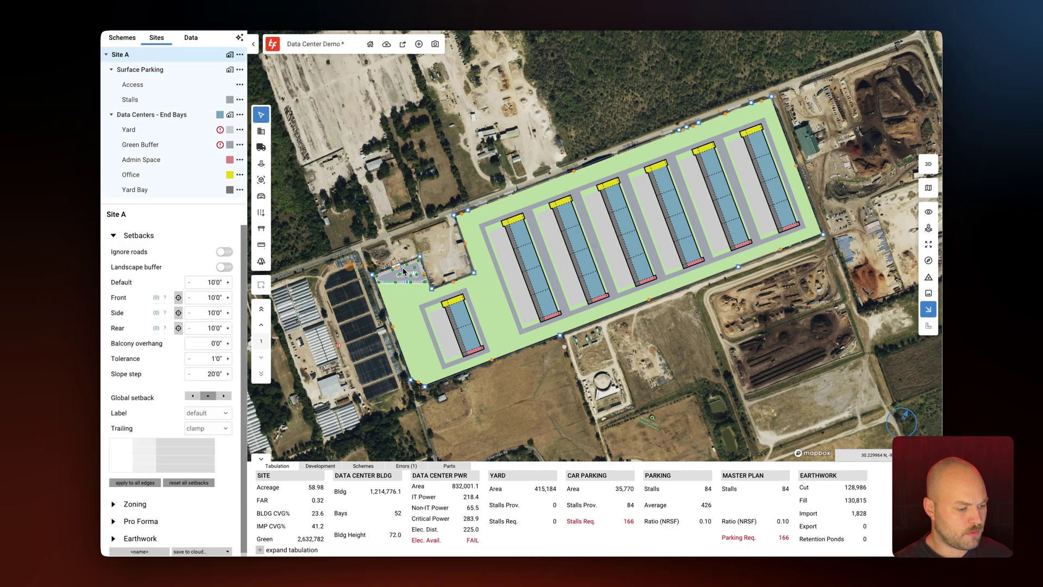
Rotate the parking lot about 90° and stretch its corners and bottom edge to 170 stalls
{"action": "left_click_drag", "start_coordinate": [343, 293], "coordinate": [436, 231]}
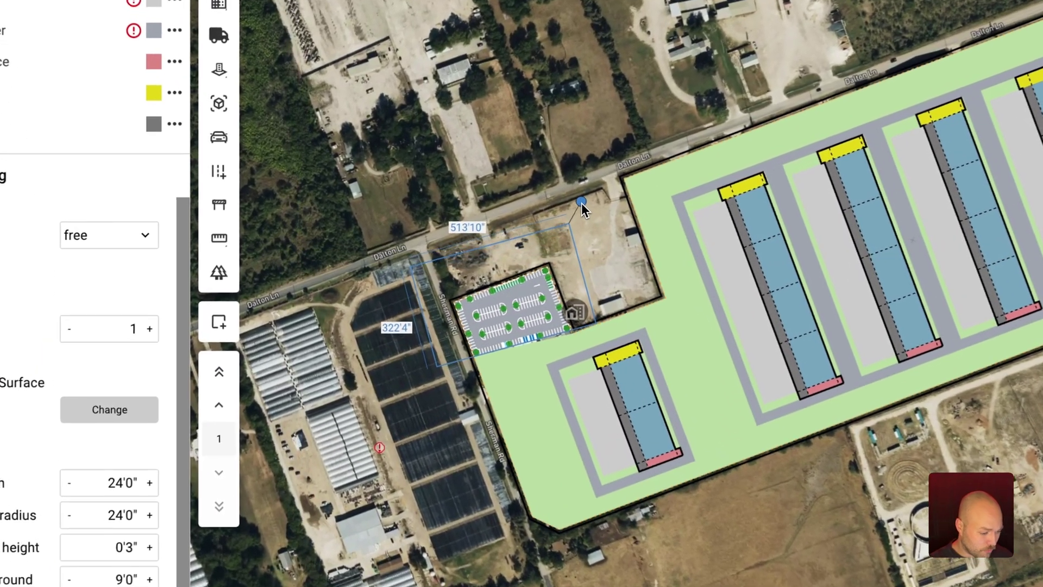
{"action": "left_click_drag", "start_coordinate": [582, 209], "coordinate": [581, 209]}
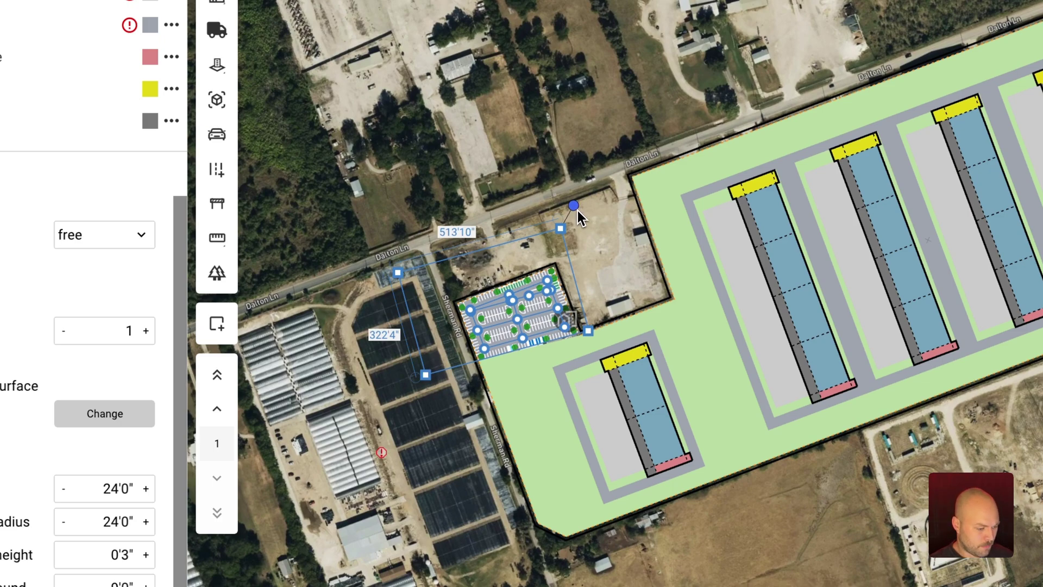
{"action": "left_click_drag", "start_coordinate": [426, 376], "coordinate": [431, 393]}
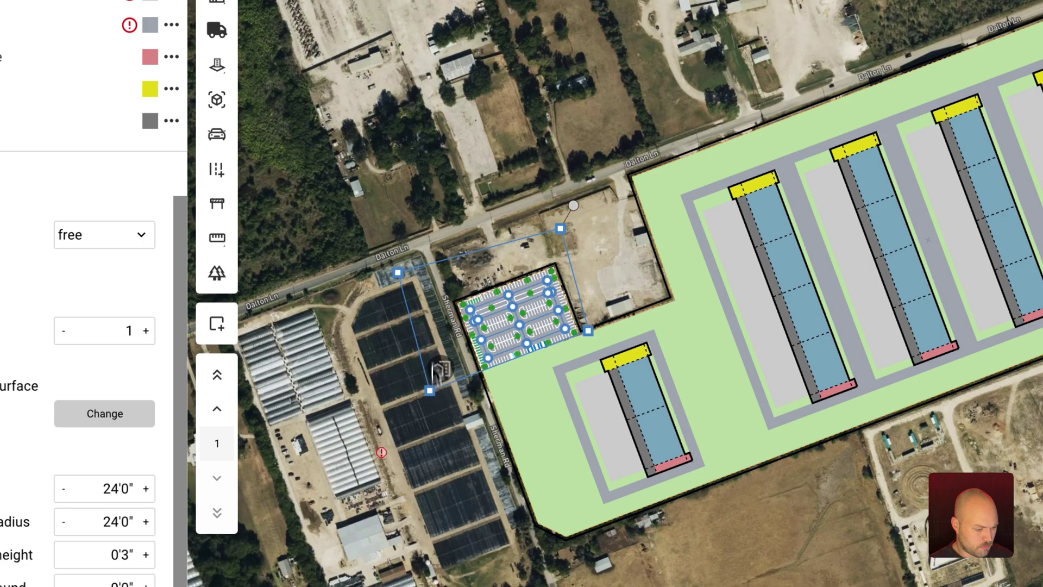
{"action": "left_click_drag", "start_coordinate": [406, 276], "coordinate": [396, 278]}
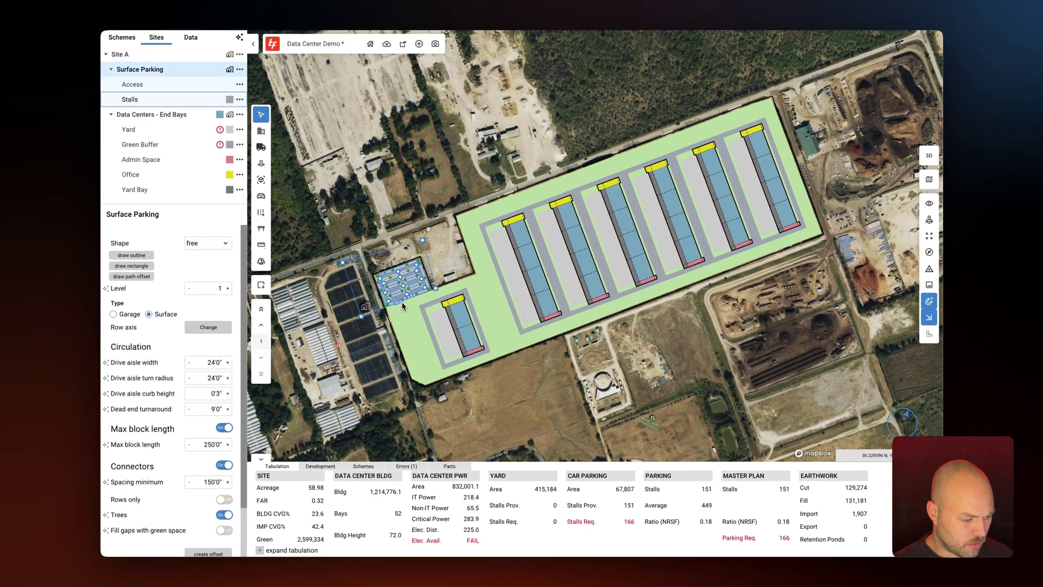
{"action": "left_click_drag", "start_coordinate": [399, 302], "coordinate": [401, 307]}
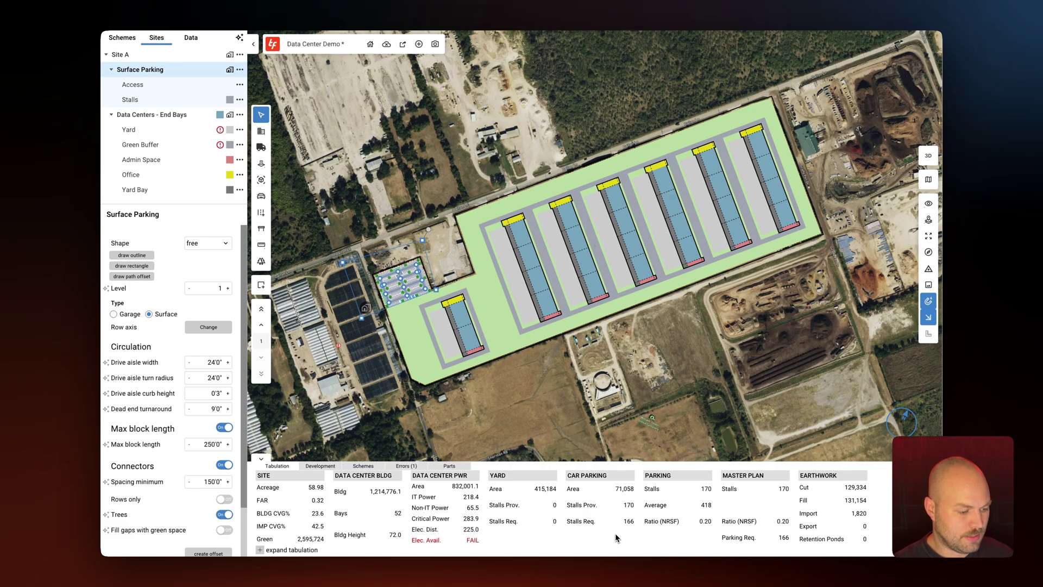
{"action": "left_click", "coordinate": [545, 428]}
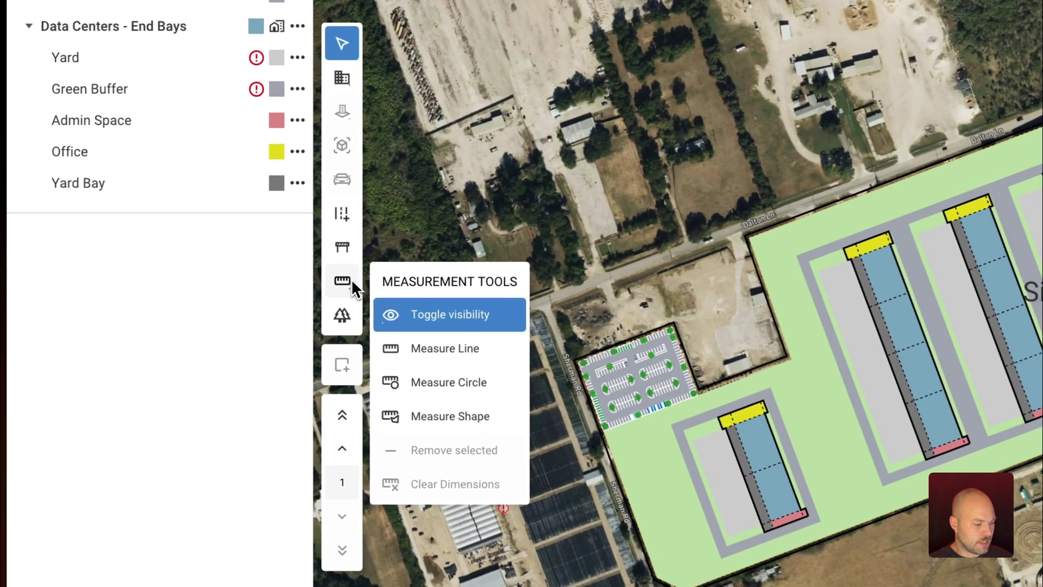
Outline a polygon exclusion area at the northeast corner, adjust its vertices, then reselect Site A
{"action": "mouse_move", "coordinate": [261, 228]}
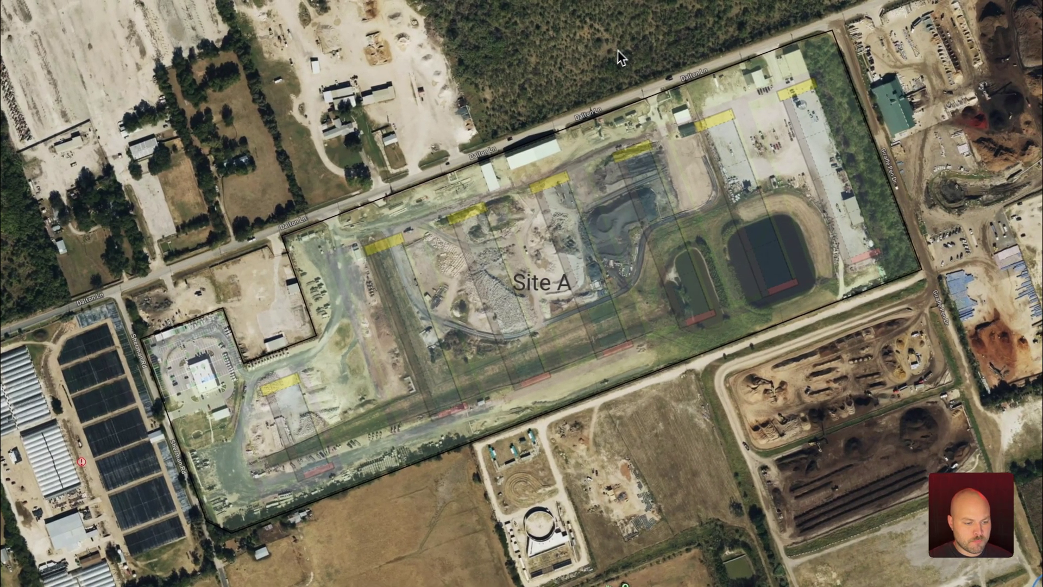
{"action": "left_click", "coordinate": [647, 40]}
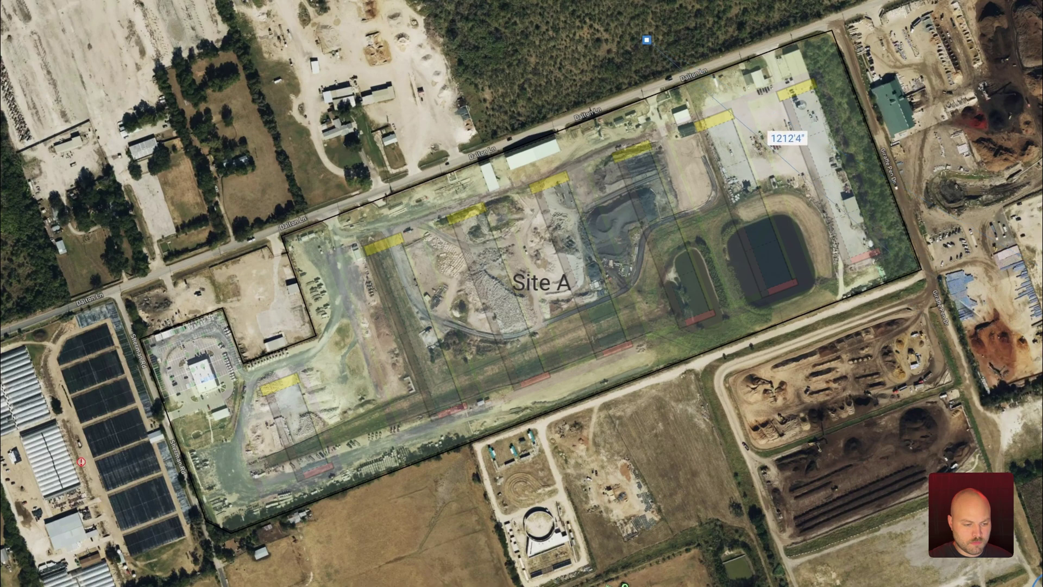
{"action": "left_click", "coordinate": [697, 165]}
{"action": "left_click", "coordinate": [883, 98]}
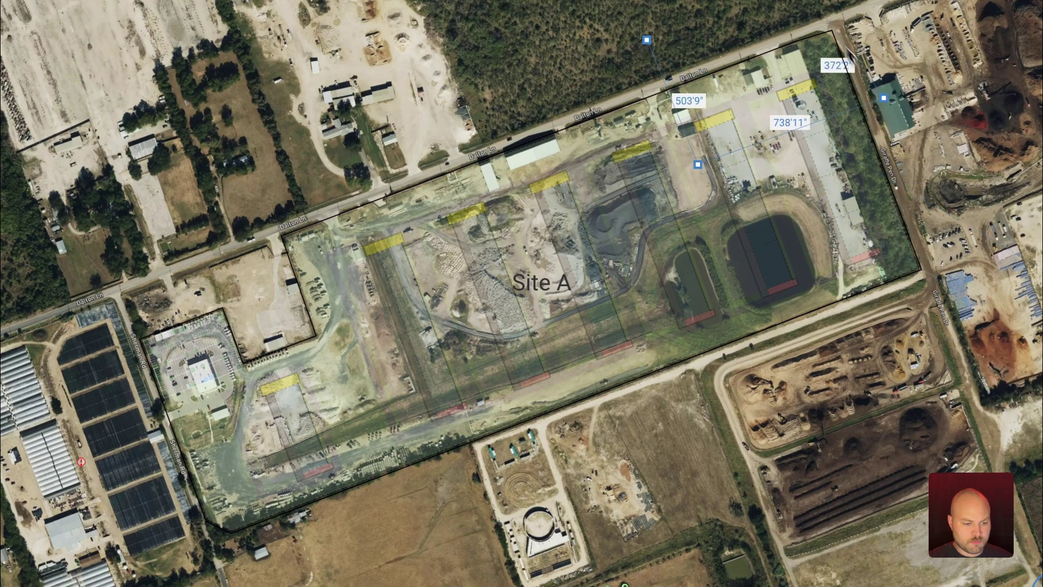
{"action": "left_click", "coordinate": [648, 41]}
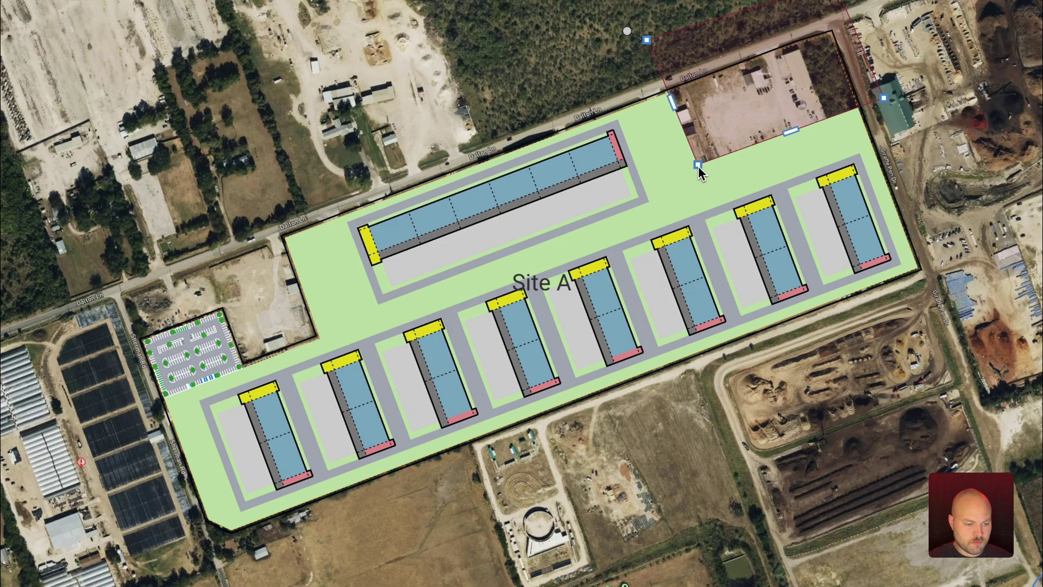
{"action": "left_click_drag", "start_coordinate": [698, 165], "coordinate": [717, 161]}
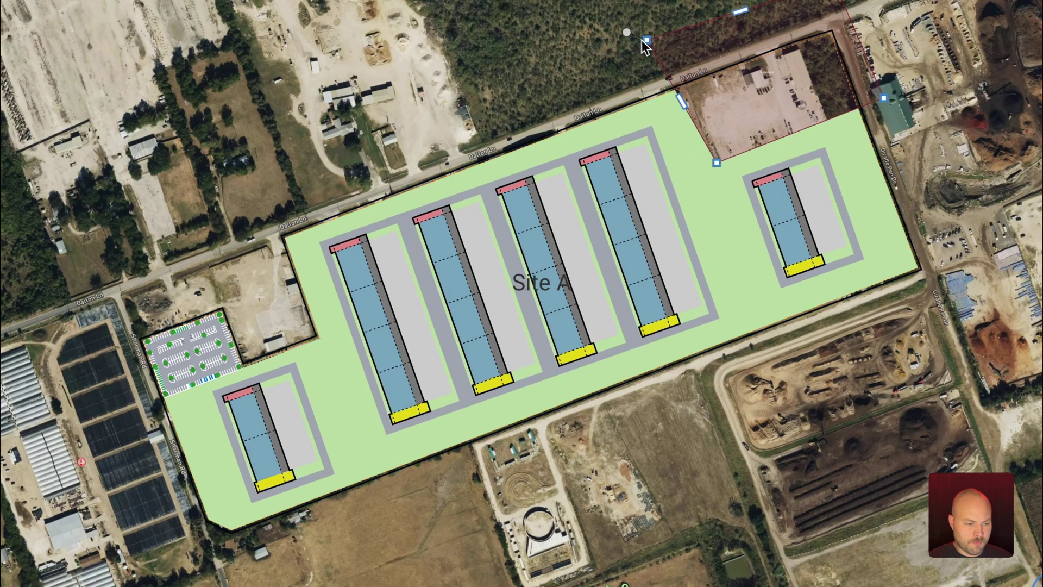
{"action": "left_click_drag", "start_coordinate": [654, 38], "coordinate": [662, 37]}
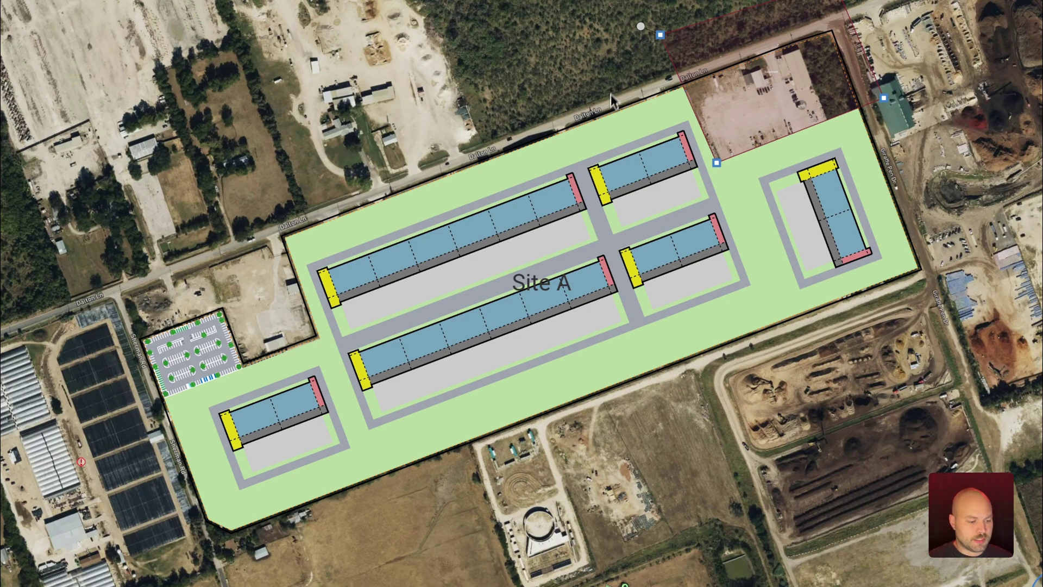
{"action": "left_click", "coordinate": [603, 128]}
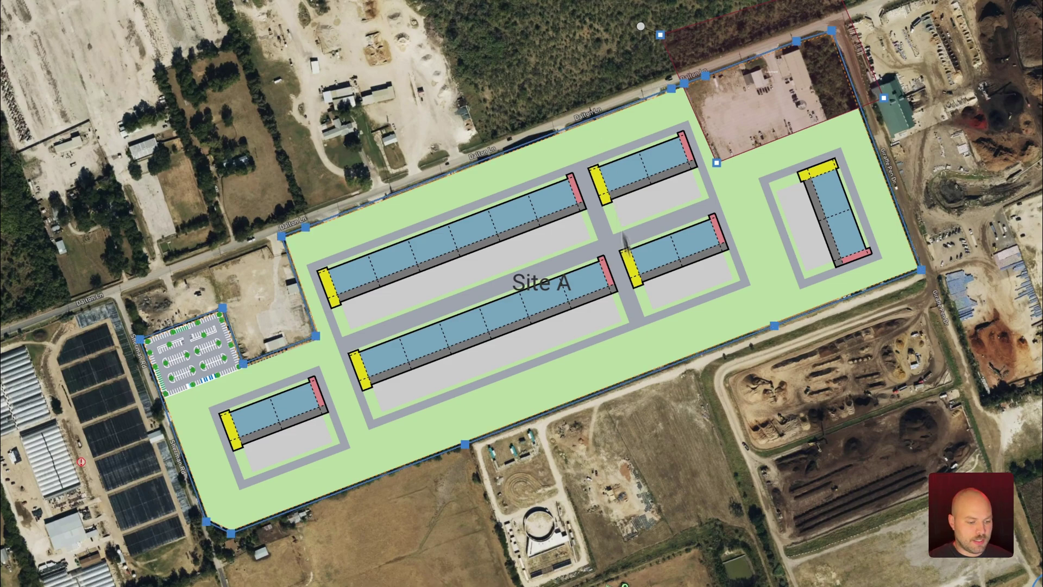
{"action": "left_click", "coordinate": [666, 374]}
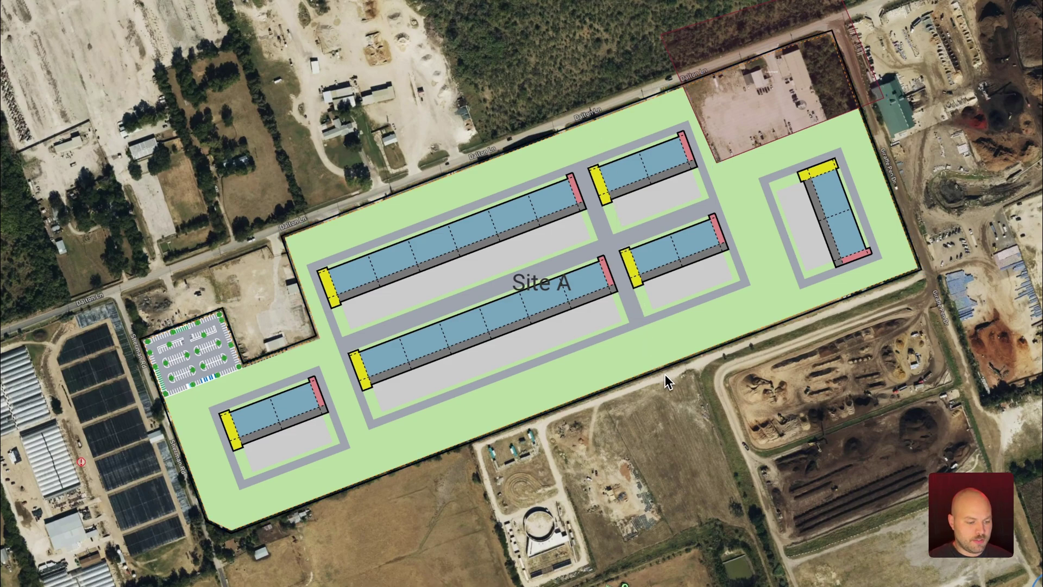
Add a pond, reduce it to 9.00% of site area, and move it to the southern edge
{"action": "right_click", "coordinate": [649, 349]}
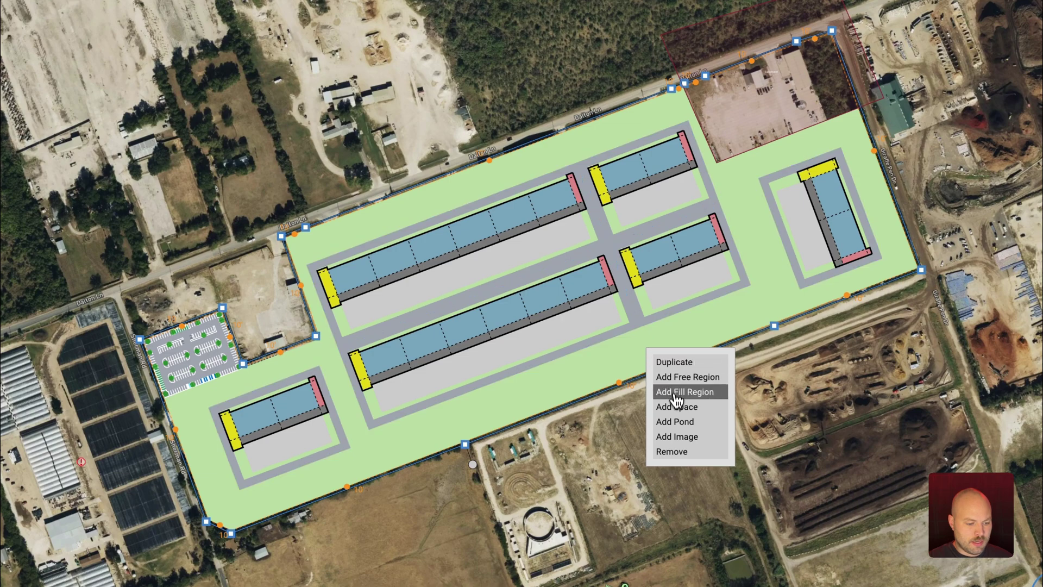
{"action": "left_click", "coordinate": [675, 422]}
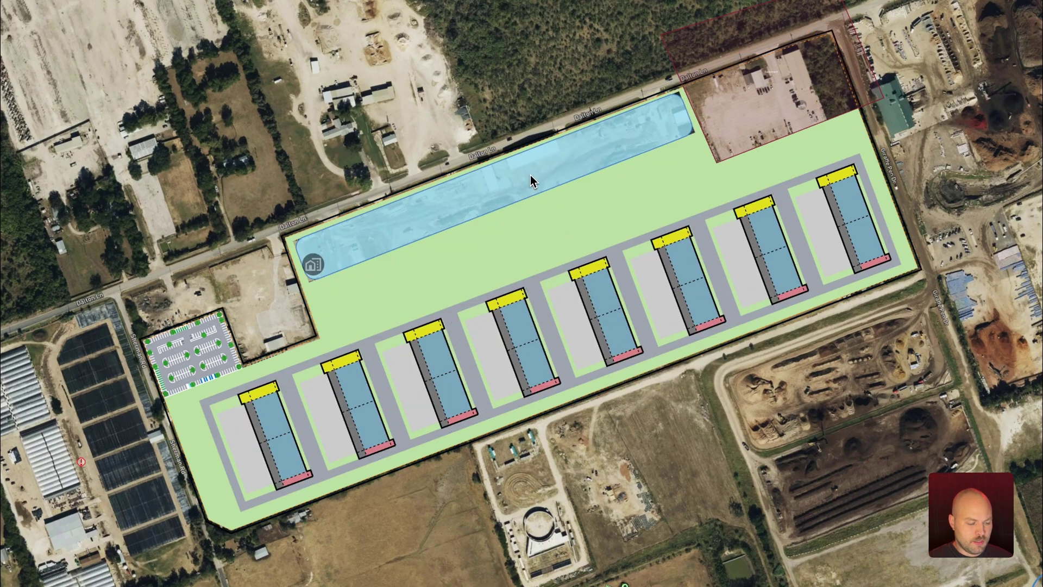
{"action": "left_click_drag", "start_coordinate": [528, 177], "coordinate": [586, 346]}
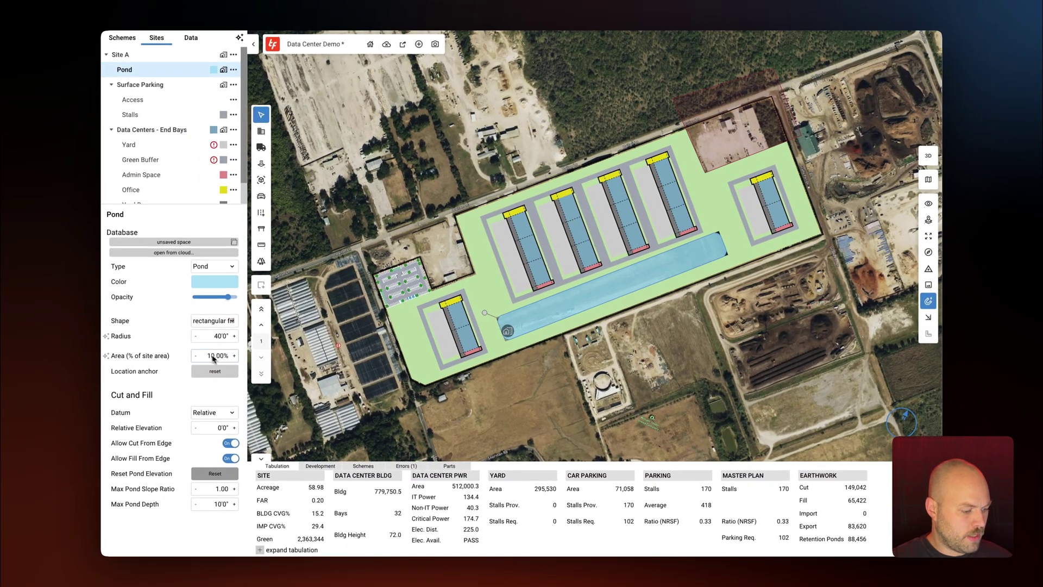
{"action": "left_click", "coordinate": [195, 356]}
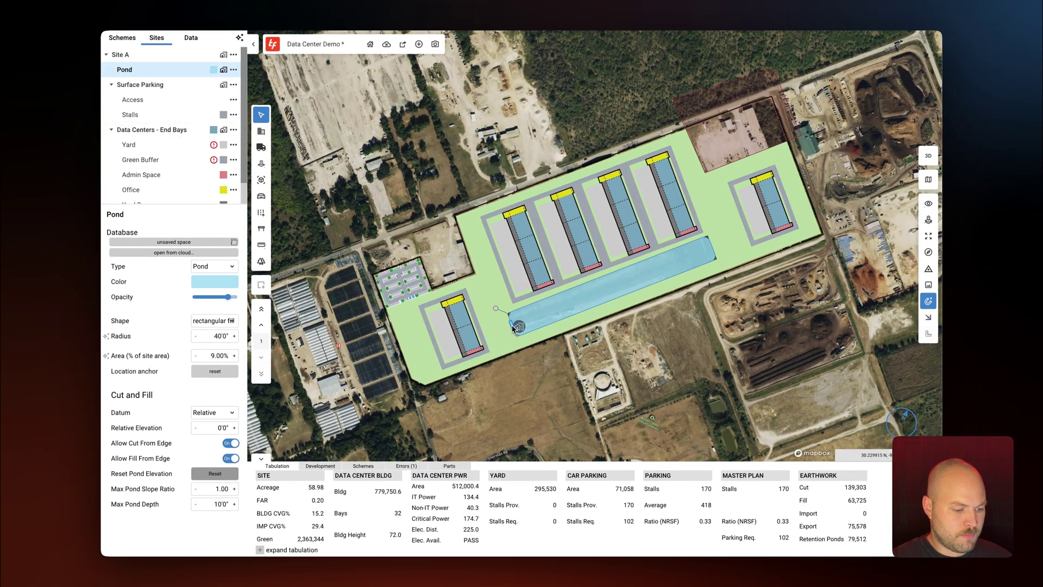
{"action": "left_click_drag", "start_coordinate": [510, 325], "coordinate": [441, 359]}
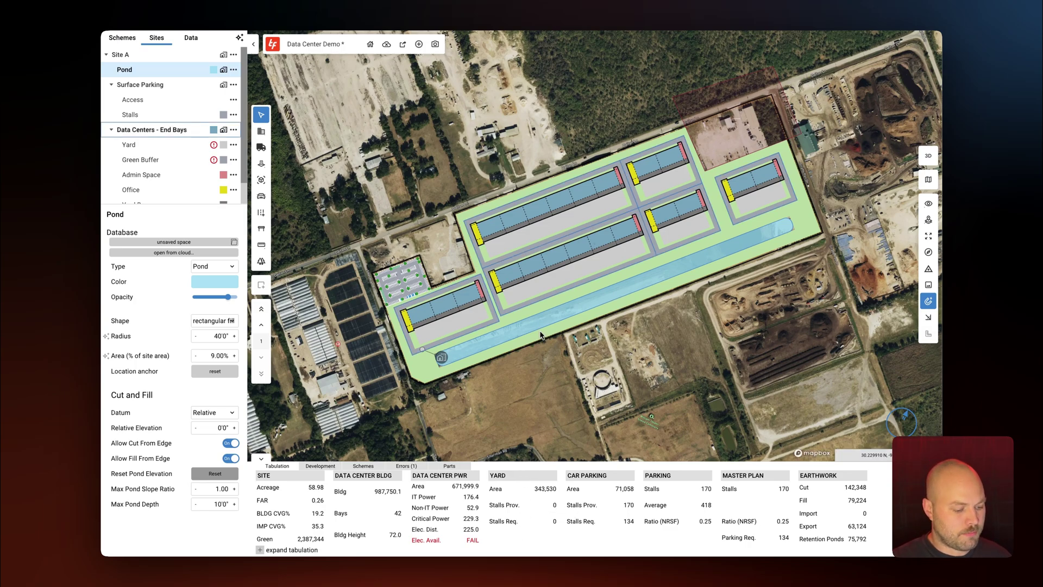
Select the Office end bay and adjust its edge depth by dragging its edge
{"action": "scroll", "coordinate": [515, 280], "scroll_direction": "up", "scroll_amount": 10}
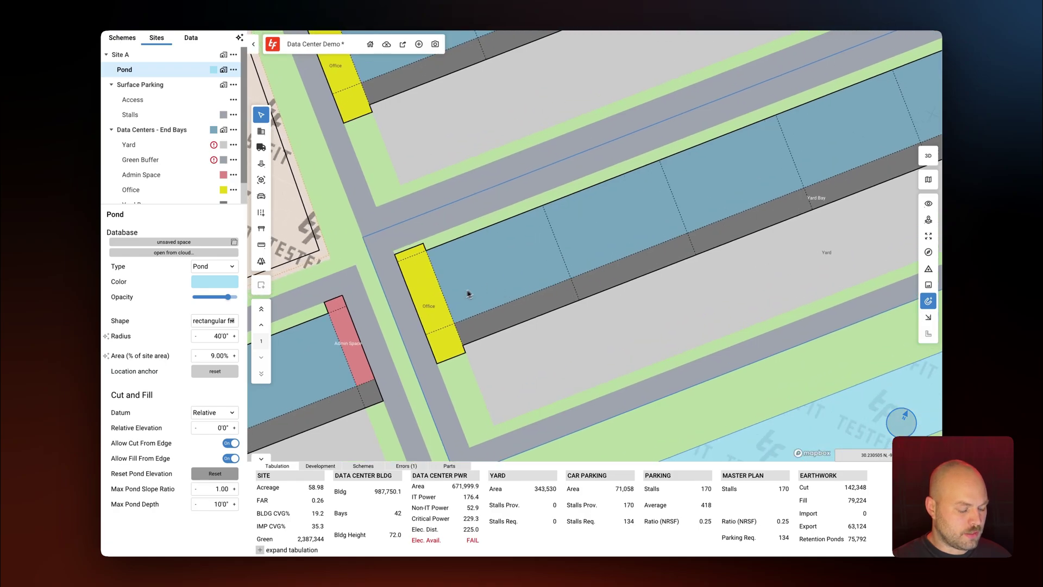
{"action": "left_click", "coordinate": [438, 309]}
{"action": "left_click", "coordinate": [441, 302]}
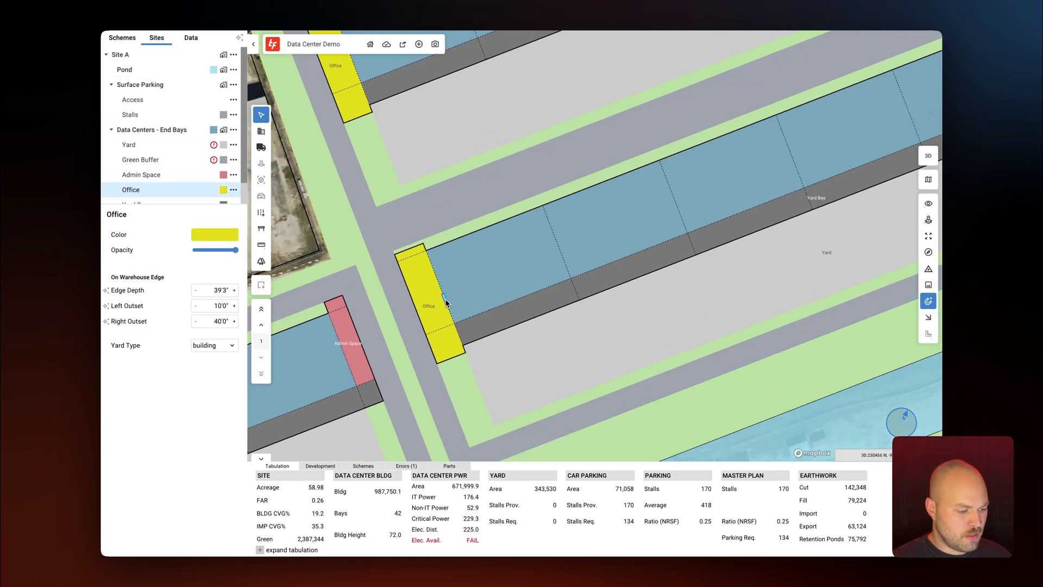
{"action": "left_click_drag", "start_coordinate": [445, 301], "coordinate": [455, 298]}
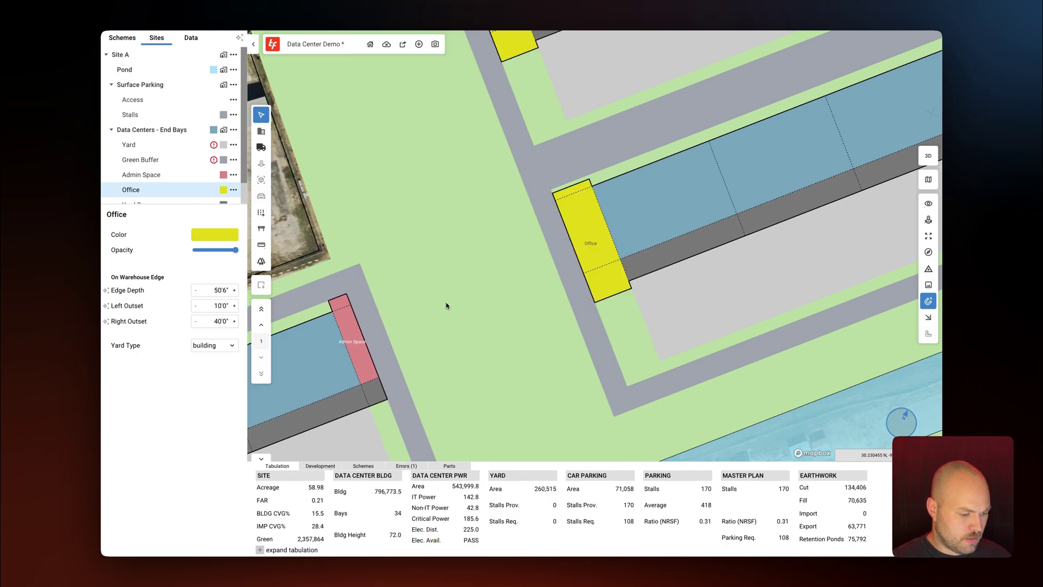
{"action": "mouse_move", "coordinate": [611, 231]}
{"action": "left_mouse_down"}
{"action": "mouse_move", "coordinate": [622, 224]}
{"action": "mouse_move", "coordinate": [605, 237]}
{"action": "left_mouse_up"}
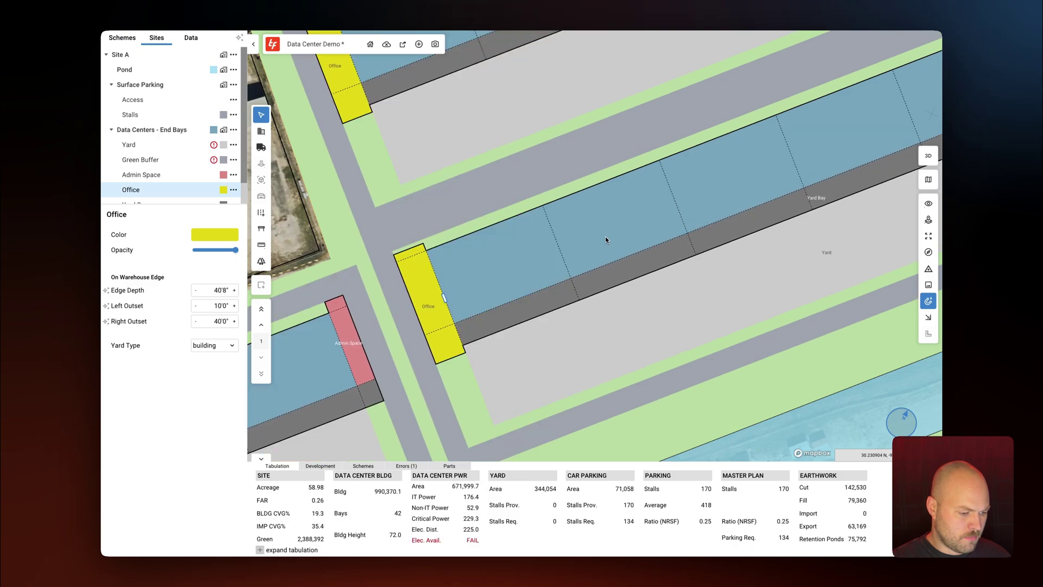
{"action": "scroll", "coordinate": [611, 240], "scroll_direction": "down", "scroll_amount": 5}
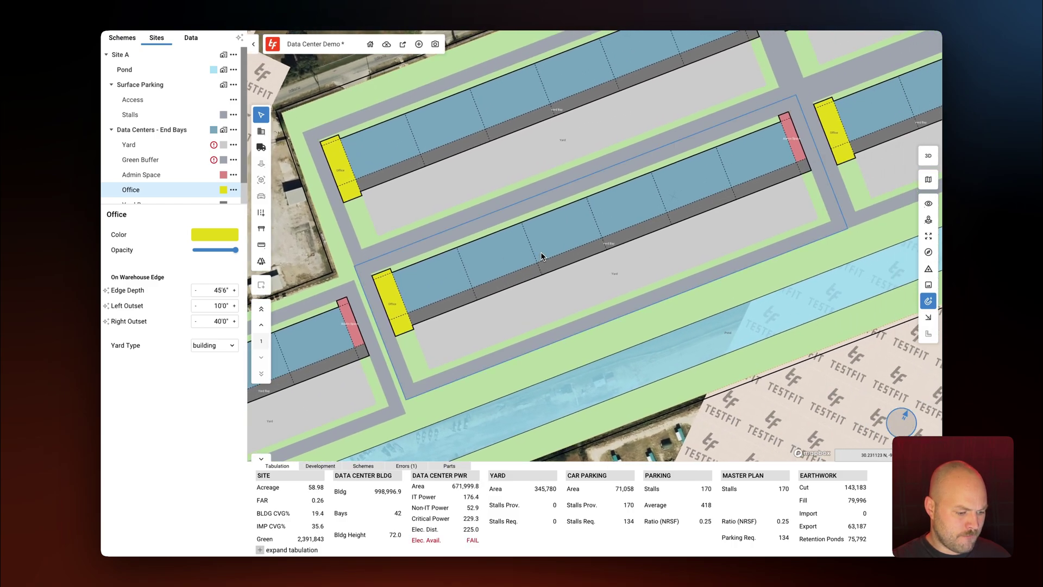
{"action": "scroll", "coordinate": [541, 252], "scroll_direction": "down", "scroll_amount": 3}
{"action": "scroll", "coordinate": [647, 213], "scroll_direction": "up", "scroll_amount": 3}
{"action": "scroll", "coordinate": [646, 214], "scroll_direction": "up", "scroll_amount": 3}
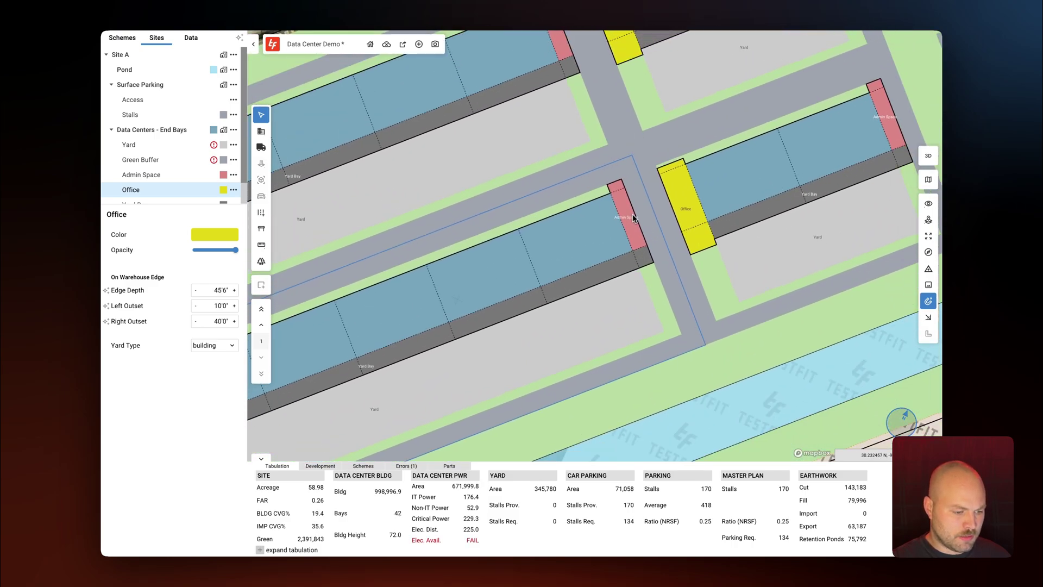
Select Admin Space, deepen the Office bay slightly, and nudge the pond down-right to pass electrical availability
{"action": "left_click", "coordinate": [630, 219]}
{"action": "left_click", "coordinate": [622, 228]}
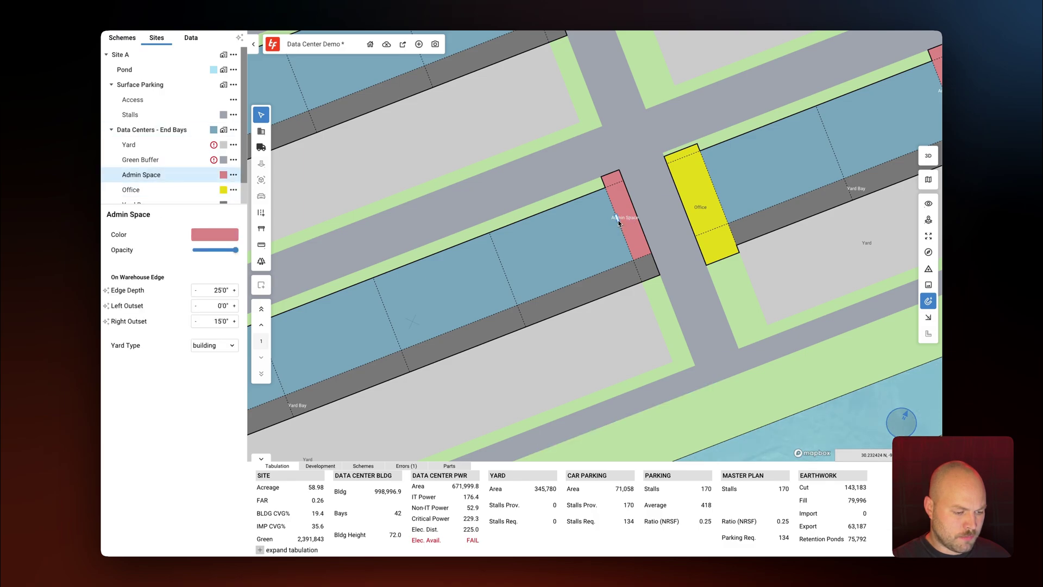
{"action": "scroll", "coordinate": [620, 224], "scroll_direction": "down", "scroll_amount": 5}
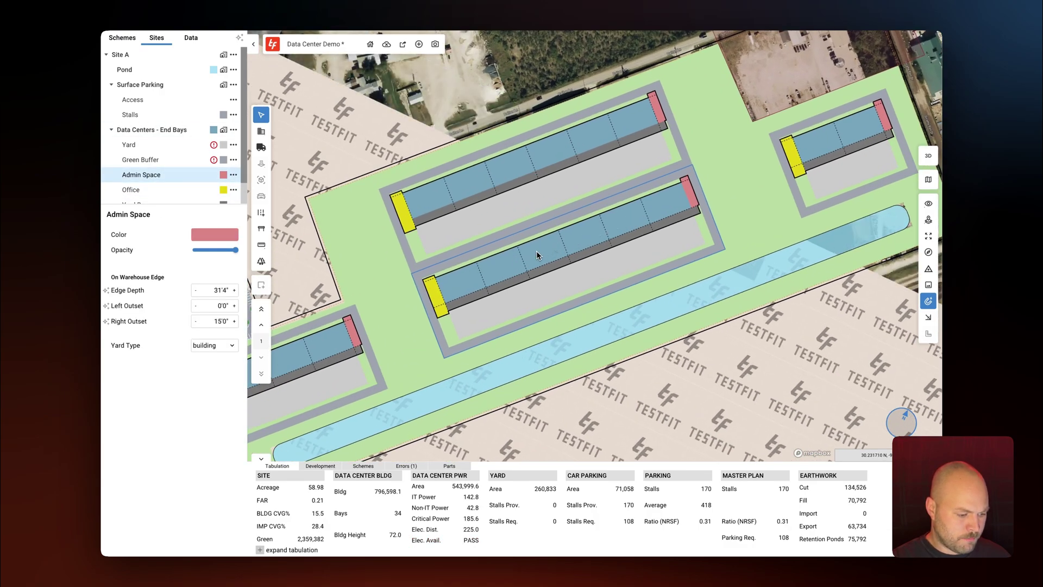
{"action": "left_click", "coordinate": [462, 277]}
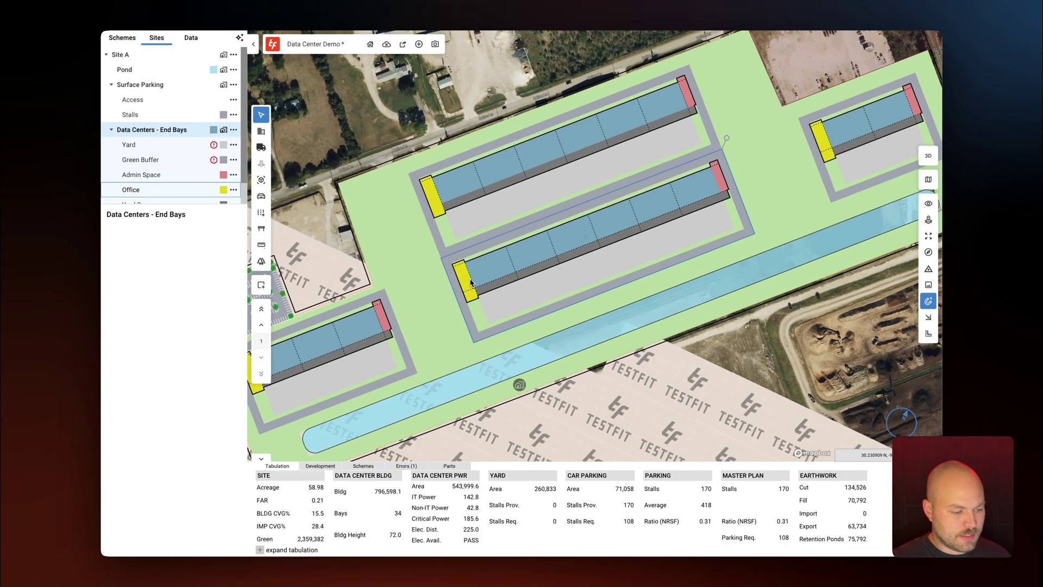
{"action": "scroll", "coordinate": [484, 287], "scroll_direction": "up", "scroll_amount": 5}
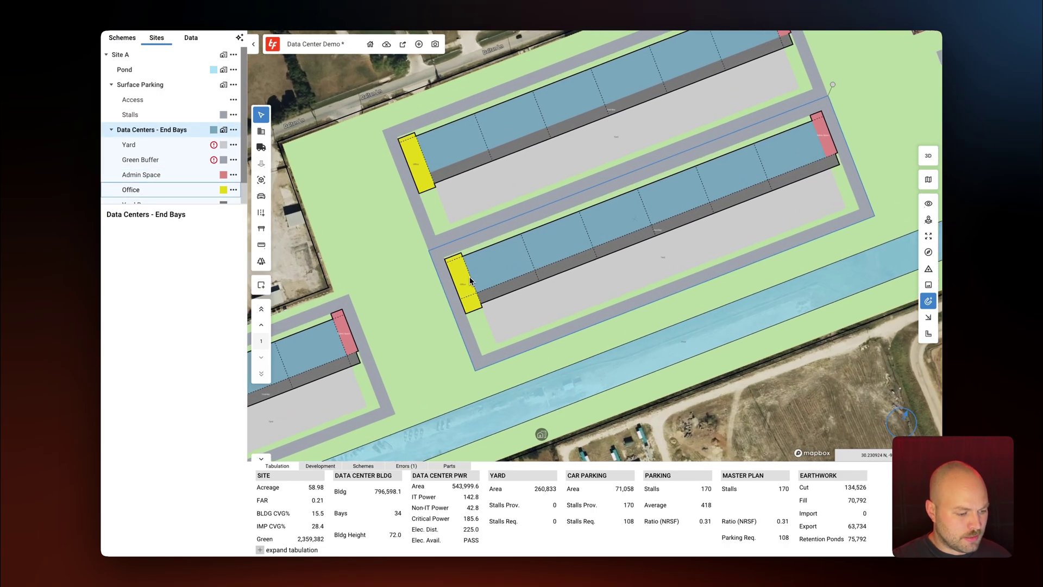
{"action": "left_click", "coordinate": [473, 285]}
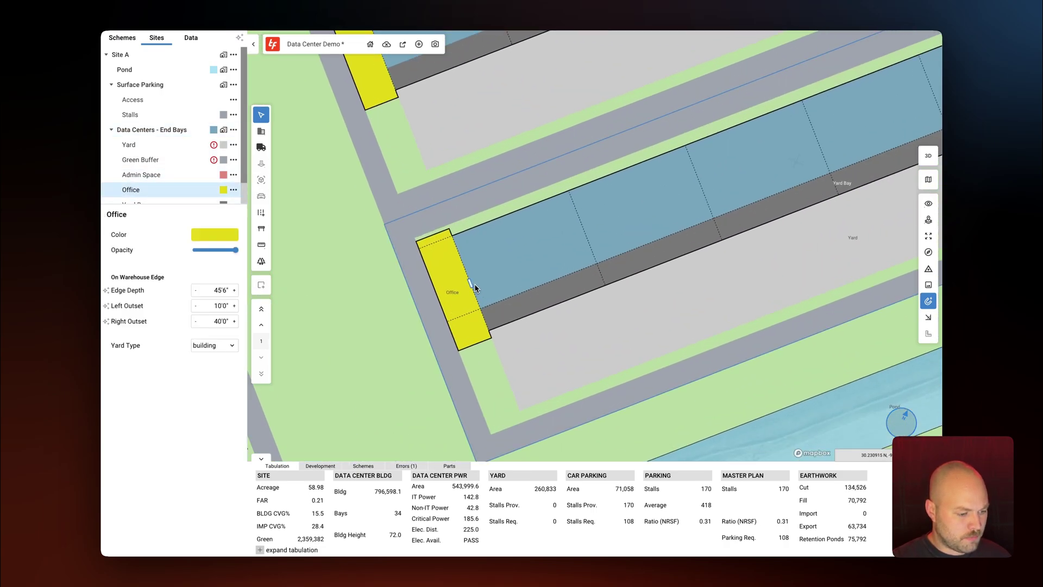
{"action": "left_click_drag", "start_coordinate": [474, 284], "coordinate": [471, 288]}
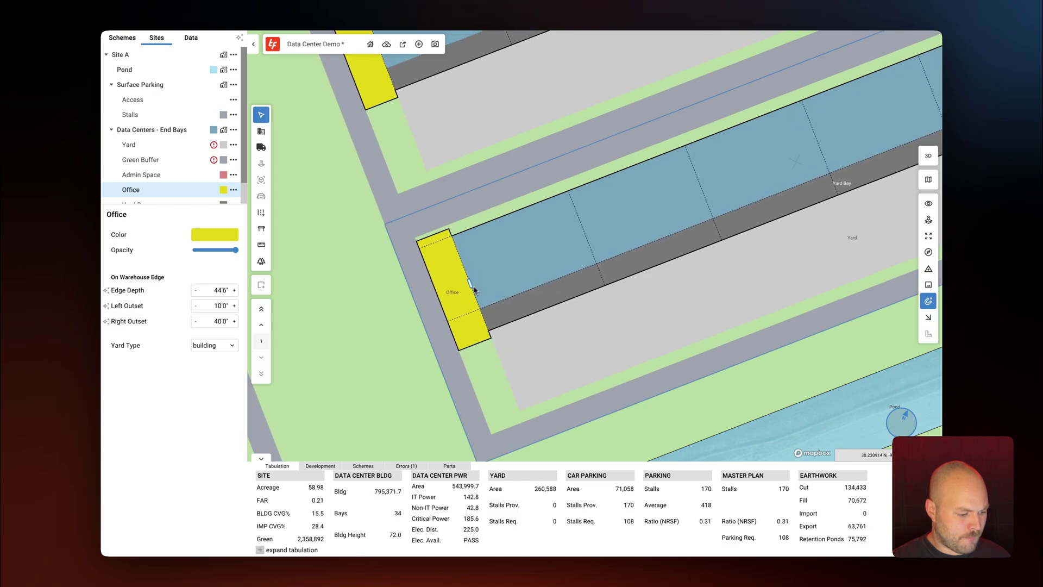
{"action": "scroll", "coordinate": [530, 232], "scroll_direction": "down", "scroll_amount": 5}
{"action": "scroll", "coordinate": [530, 232], "scroll_direction": "down", "scroll_amount": 5}
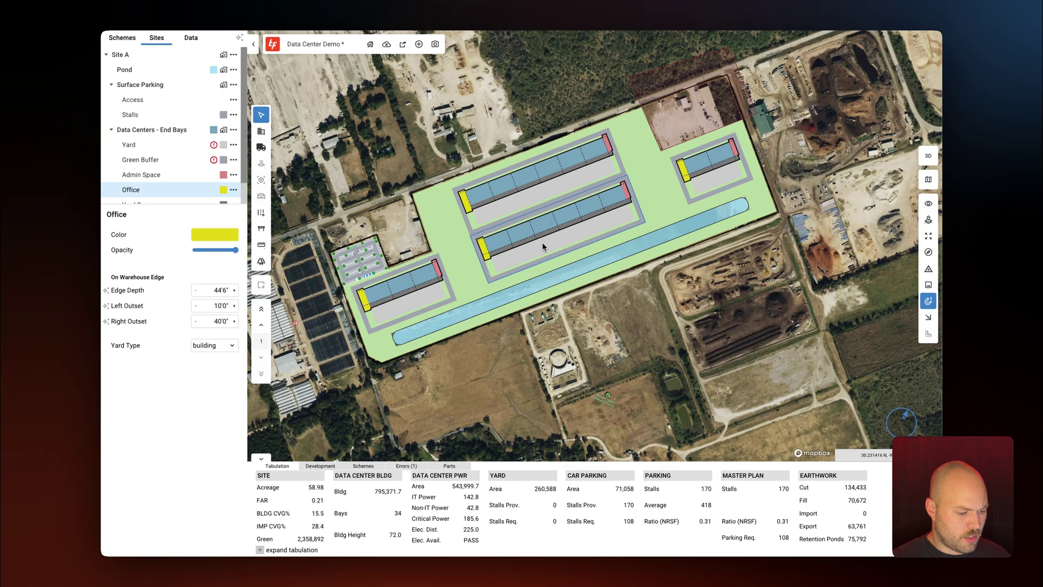
{"action": "left_click", "coordinate": [560, 284]}
{"action": "left_click_drag", "start_coordinate": [564, 289], "coordinate": [572, 291]}
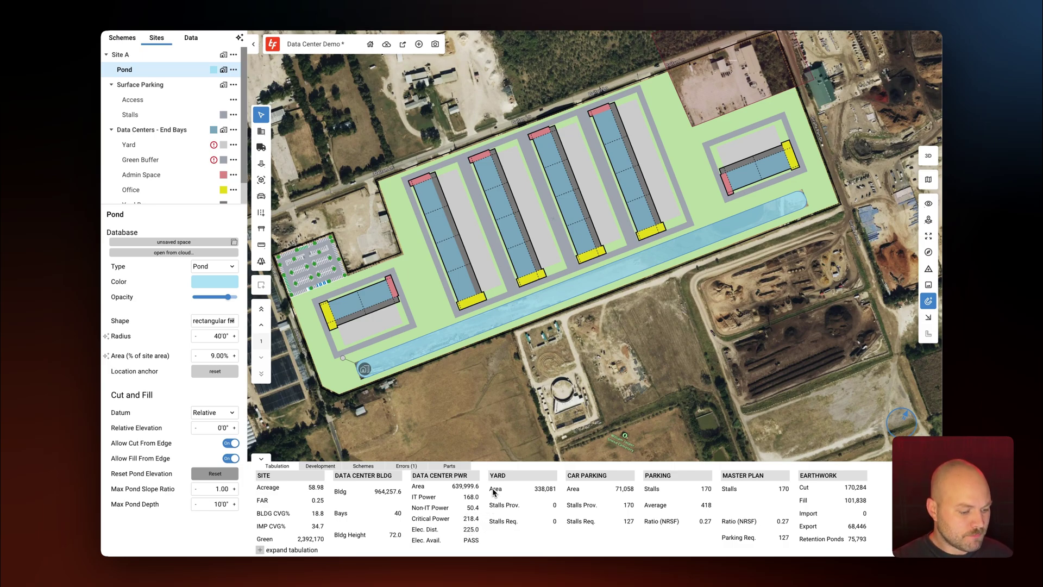
Press Escape to return to Site A and show its Setbacks panel
{"action": "key", "text": "Escape"}
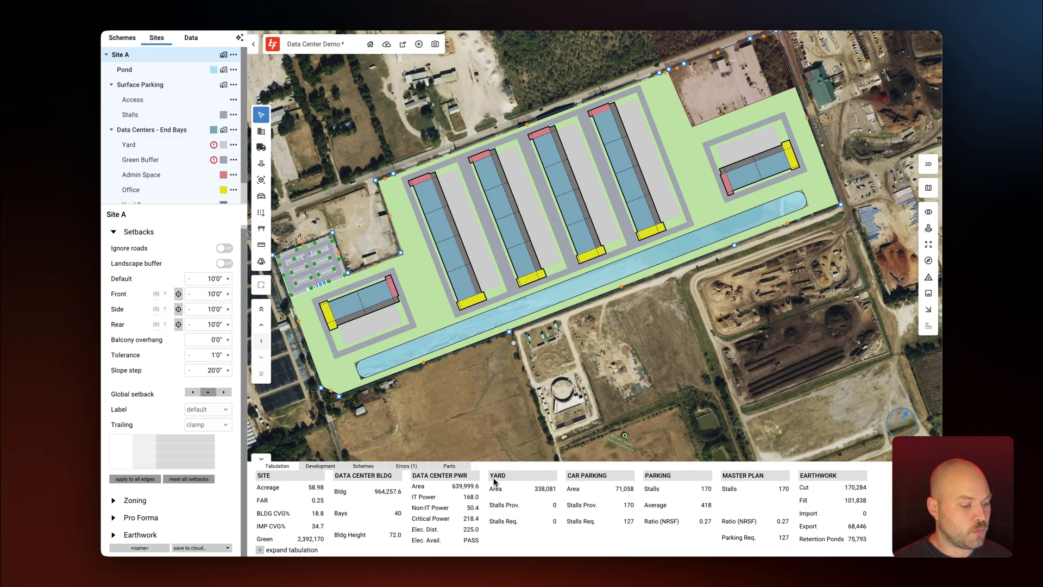
Save the End Bays group settings as shared cloud preset 'Data Centers - End Bays 2'
{"action": "scroll", "coordinate": [245, 183], "scroll_direction": "down", "scroll_amount": 1}
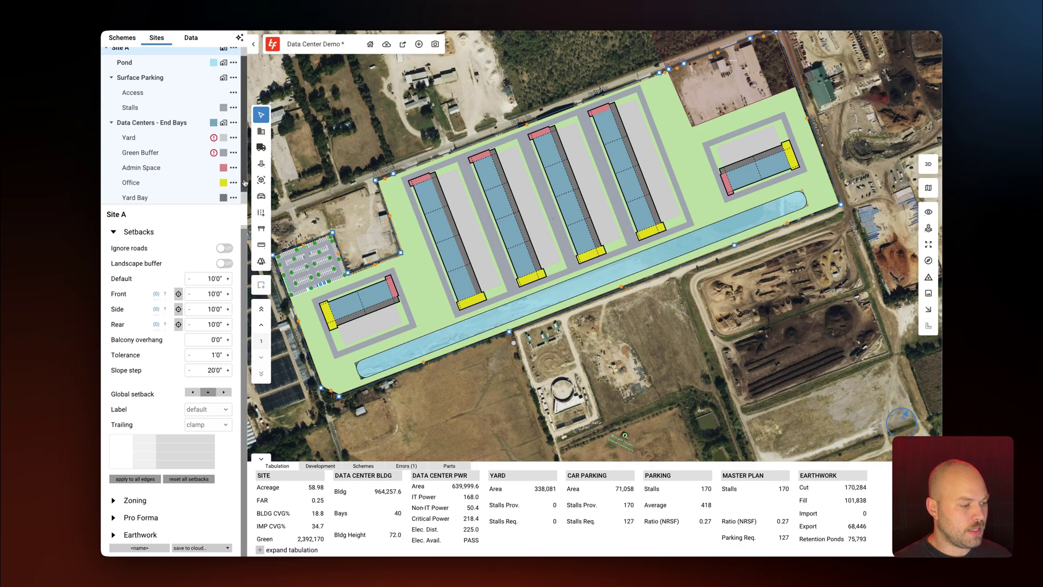
{"action": "scroll", "coordinate": [245, 182], "scroll_direction": "down", "scroll_amount": 1}
{"action": "left_click", "coordinate": [151, 106]}
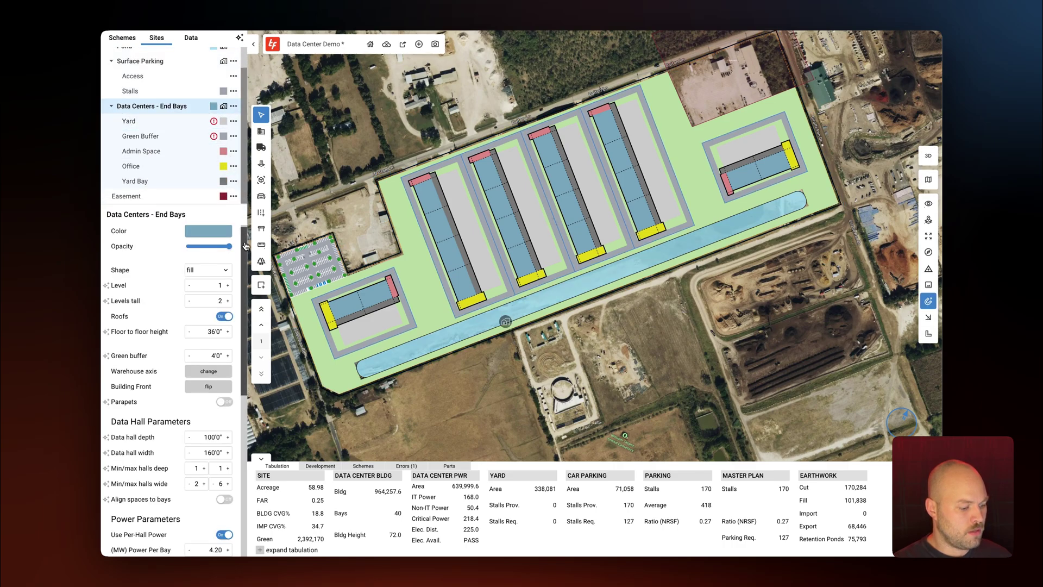
{"action": "scroll", "coordinate": [245, 245], "scroll_direction": "down", "scroll_amount": 5}
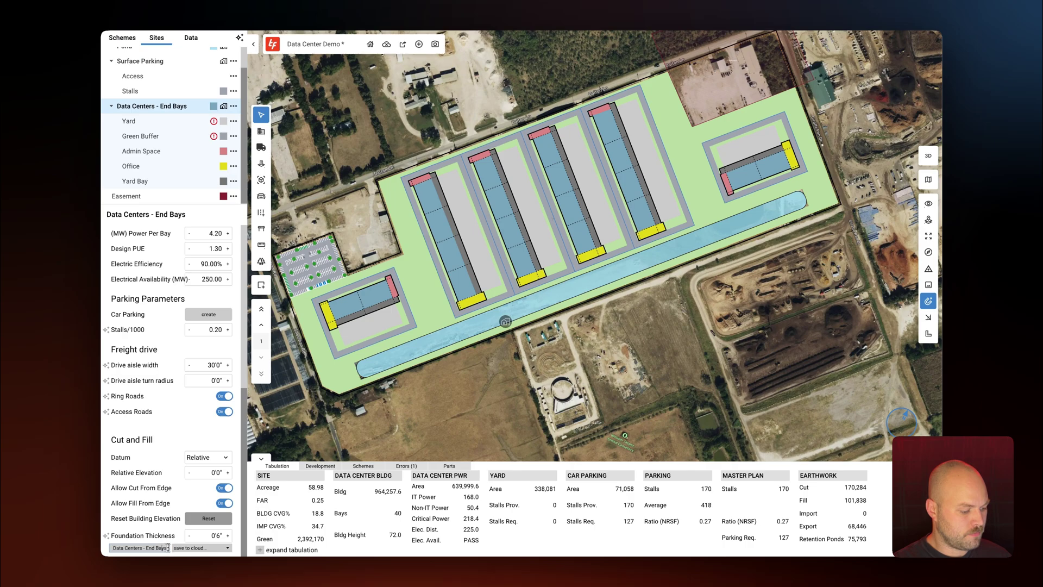
{"action": "left_click", "coordinate": [168, 546]}
{"action": "type", "text": "2"}
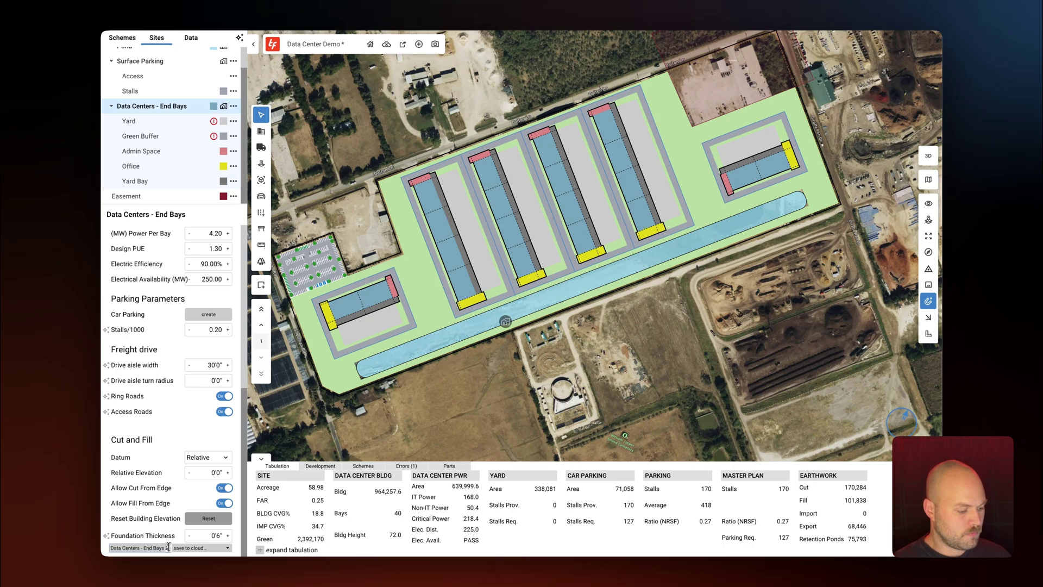
{"action": "left_click", "coordinate": [198, 547]}
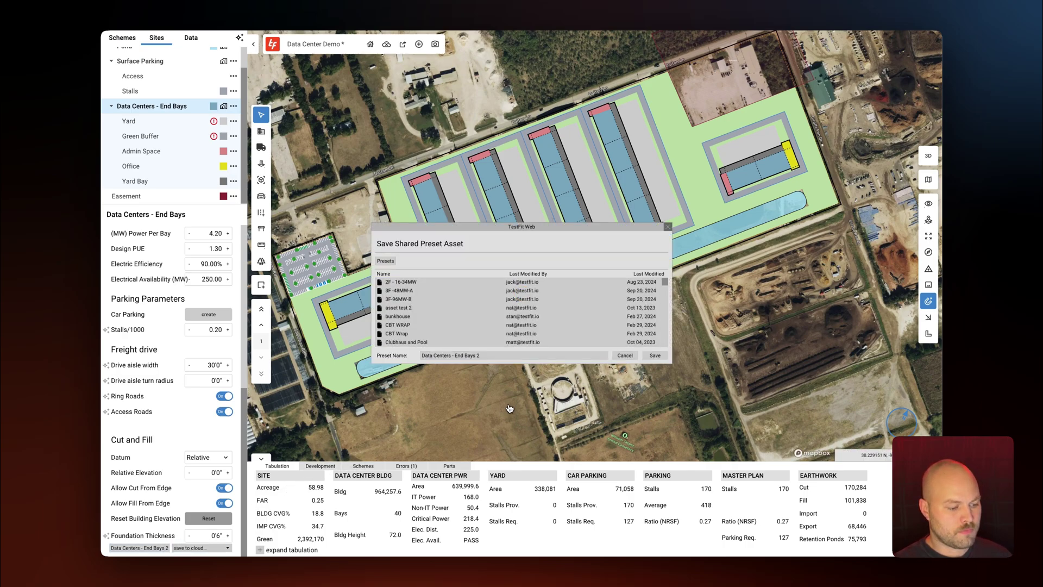
{"action": "left_click", "coordinate": [655, 356]}
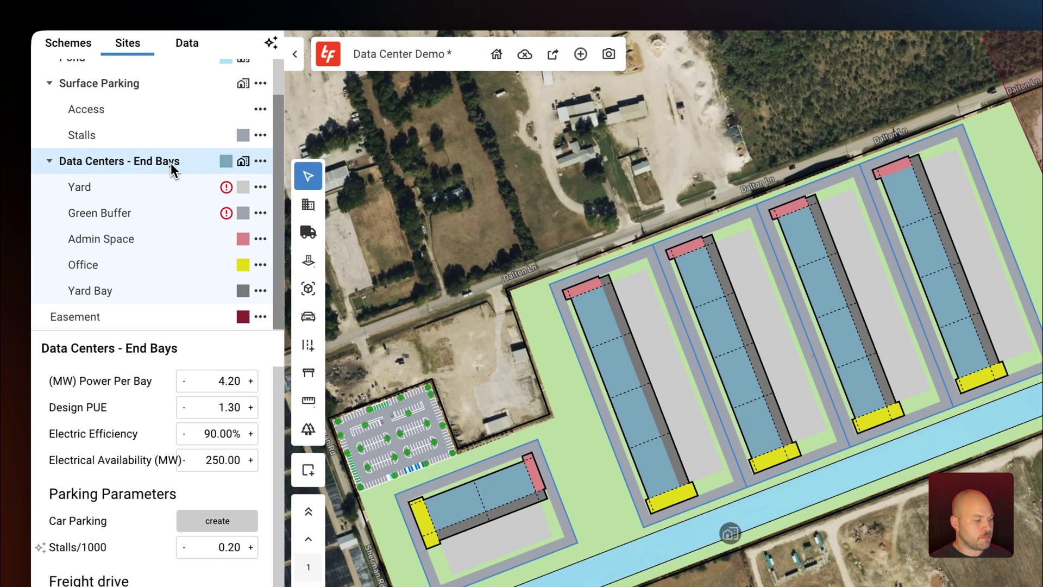
Run generative design for the site
{"action": "scroll", "coordinate": [280, 193], "scroll_direction": "up", "scroll_amount": 1}
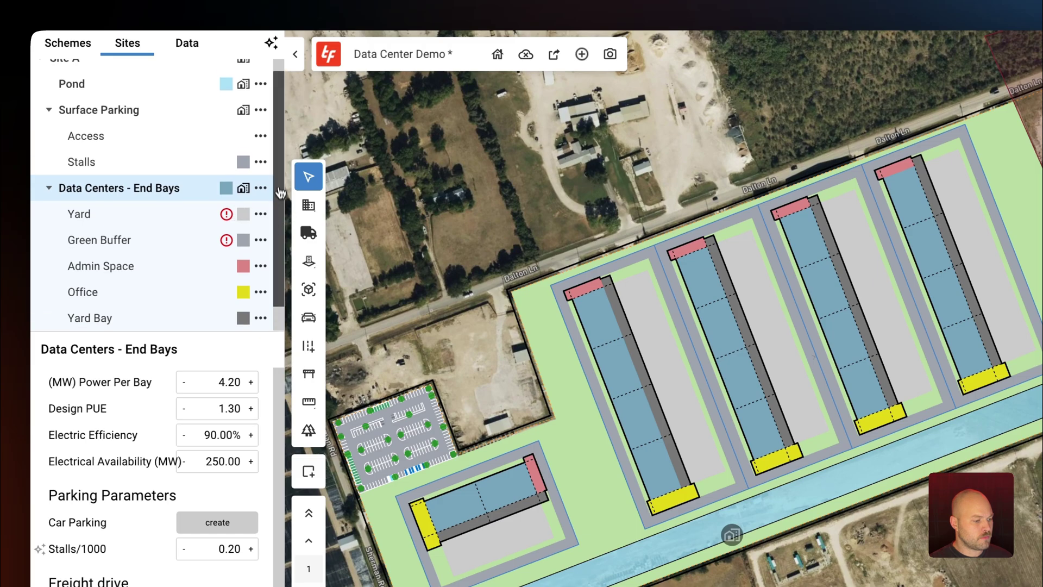
{"action": "scroll", "coordinate": [280, 193], "scroll_direction": "up", "scroll_amount": 1}
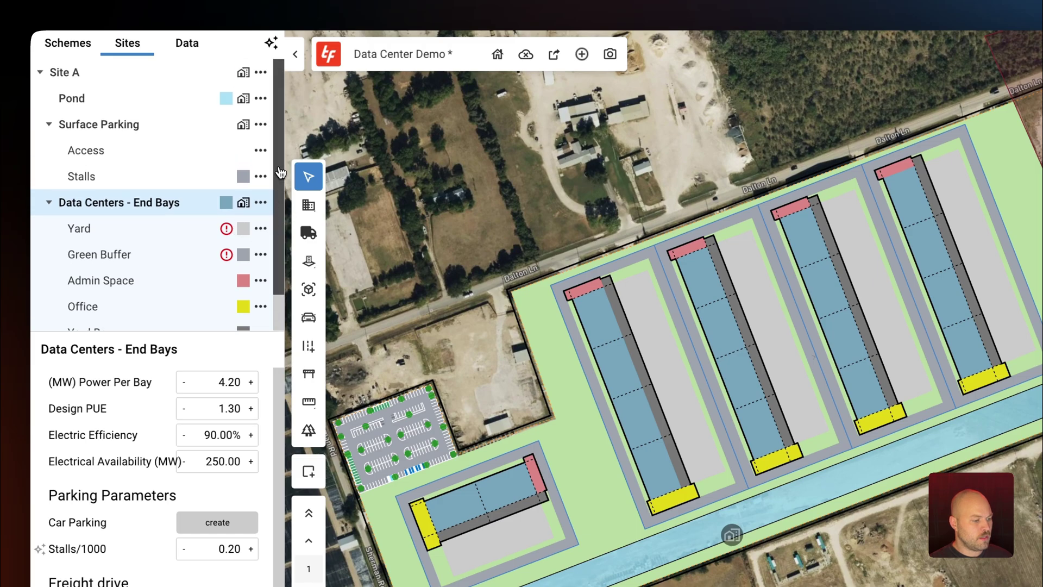
{"action": "left_click", "coordinate": [271, 49]}
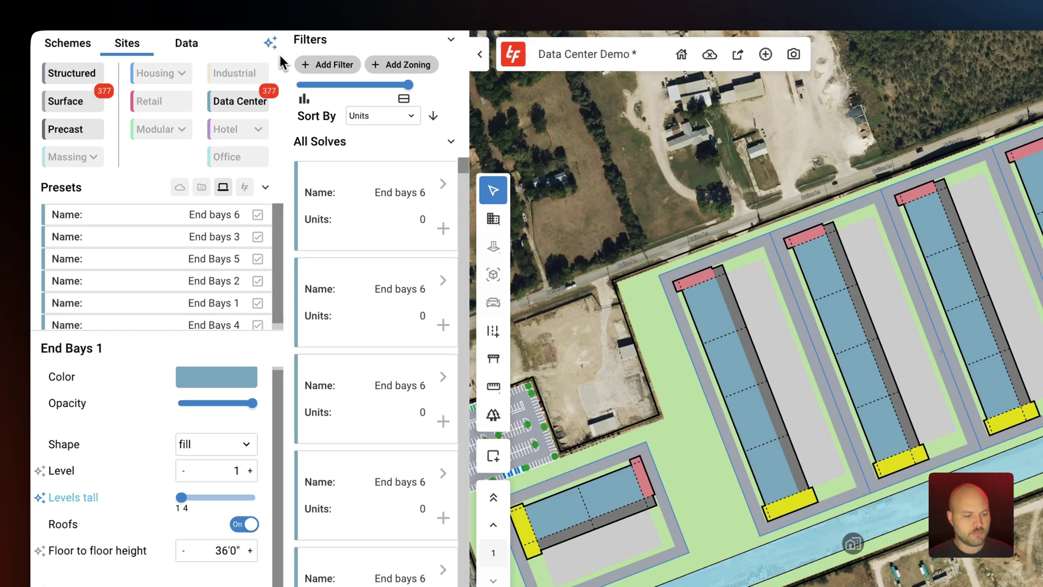
Filter the solves to at most 225 MW Critical Power and sort them by Critical Power
{"action": "left_click", "coordinate": [304, 64]}
{"action": "left_click", "coordinate": [317, 65]}
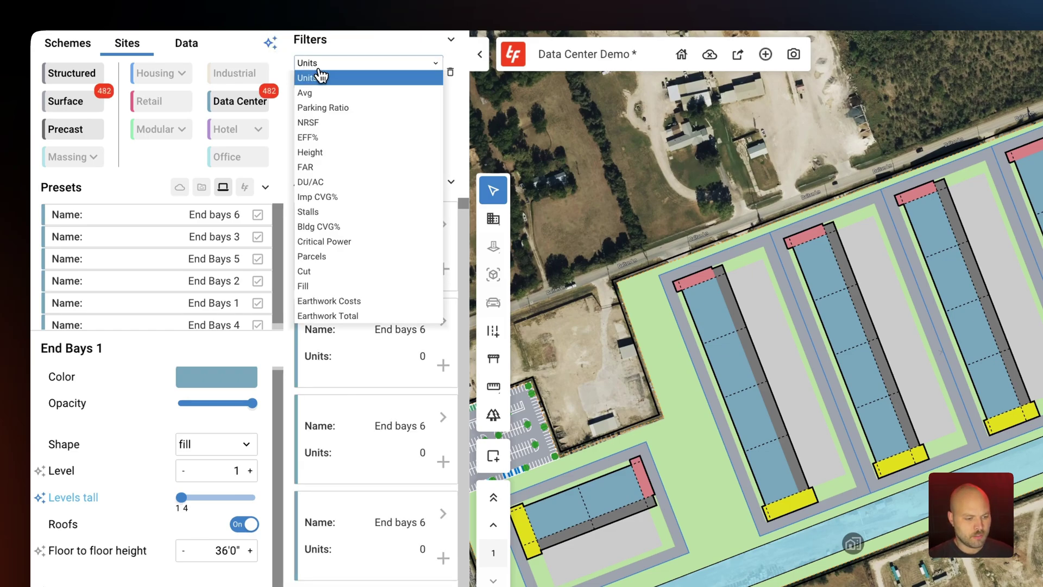
{"action": "left_click", "coordinate": [343, 241]}
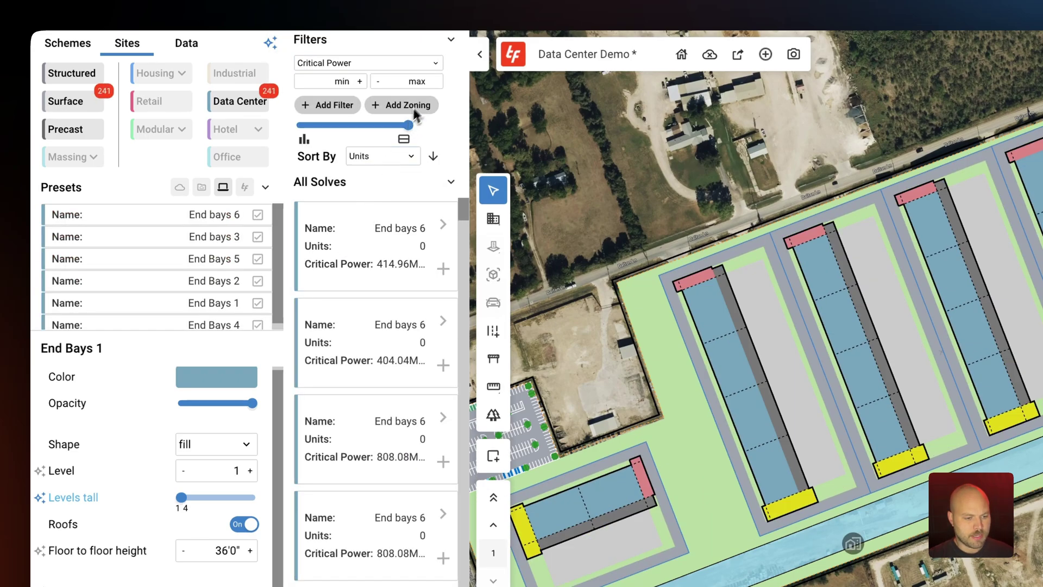
{"action": "left_click", "coordinate": [423, 82]}
{"action": "type", "text": "225"}
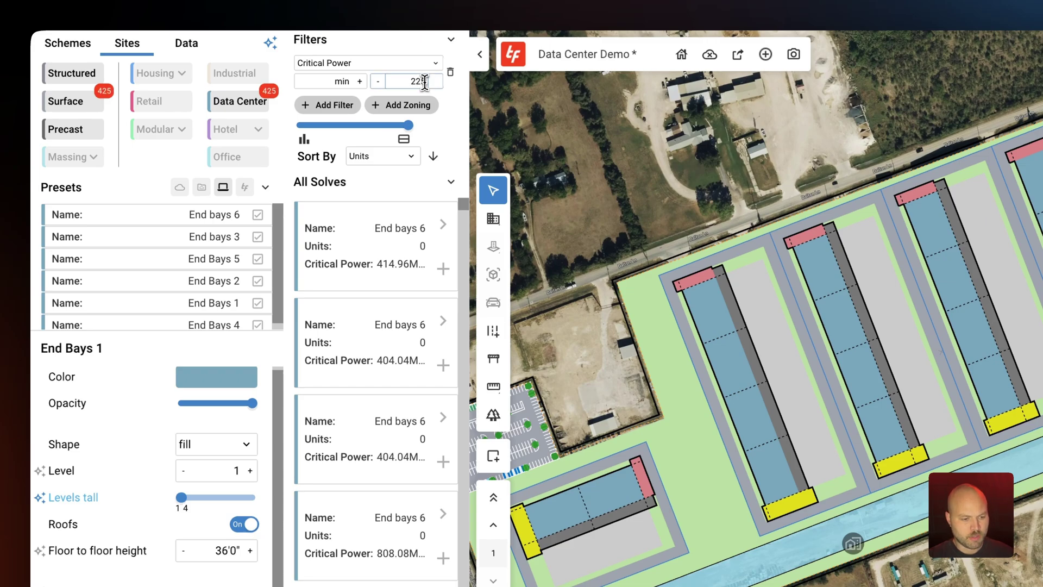
{"action": "left_click", "coordinate": [454, 119]}
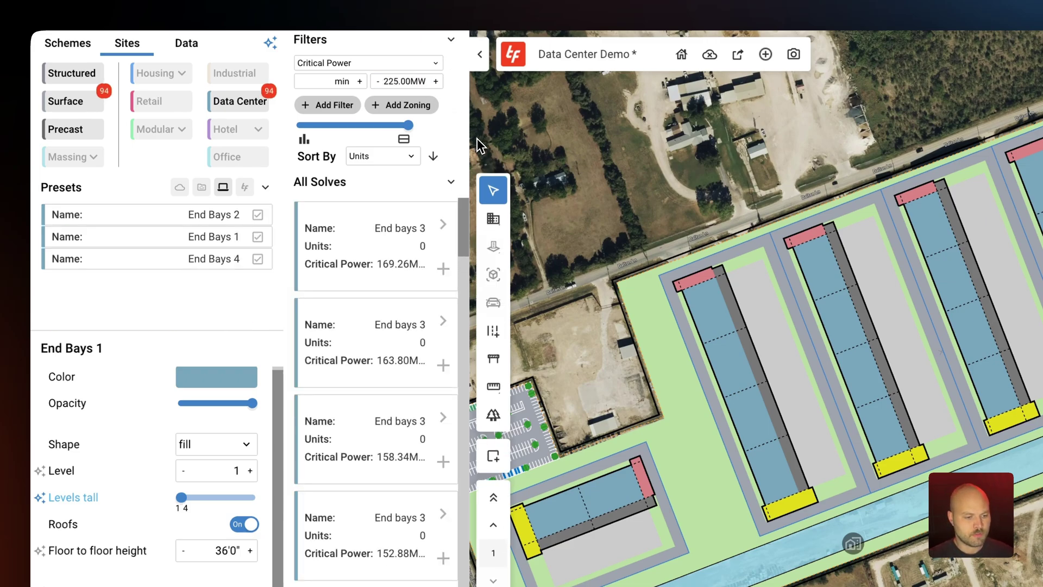
{"action": "left_click", "coordinate": [416, 157]}
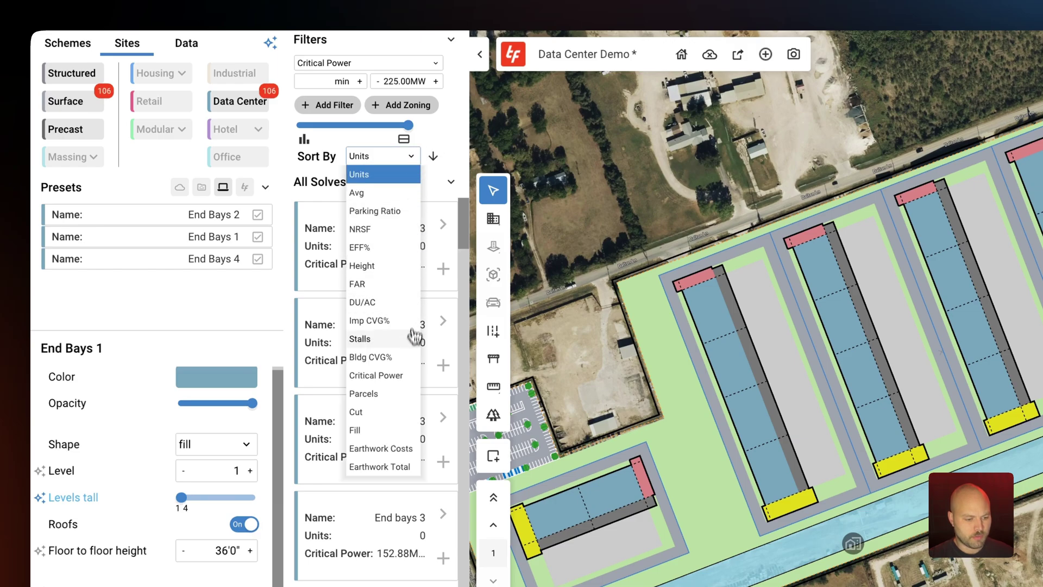
{"action": "left_click", "coordinate": [405, 374]}
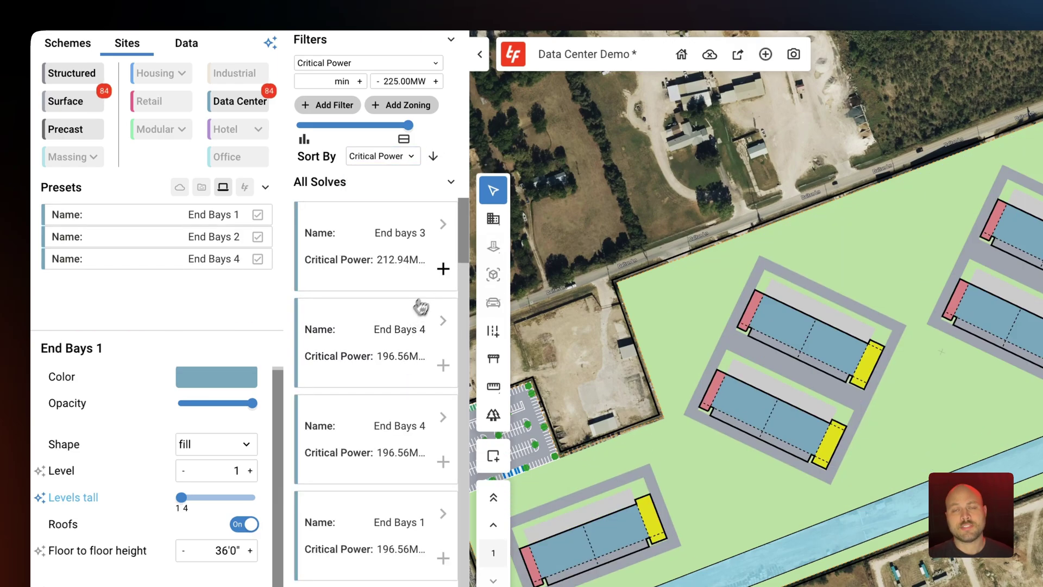
Preview the top solves and save End Bays 4, 3 and 5 as schemes
{"action": "left_click", "coordinate": [444, 224]}
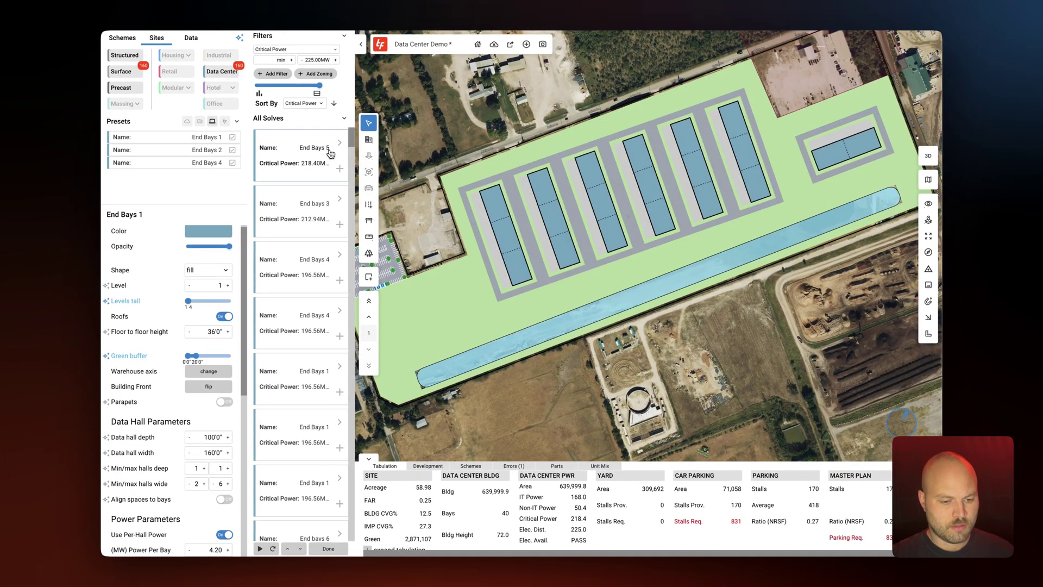
{"action": "left_click", "coordinate": [309, 203]}
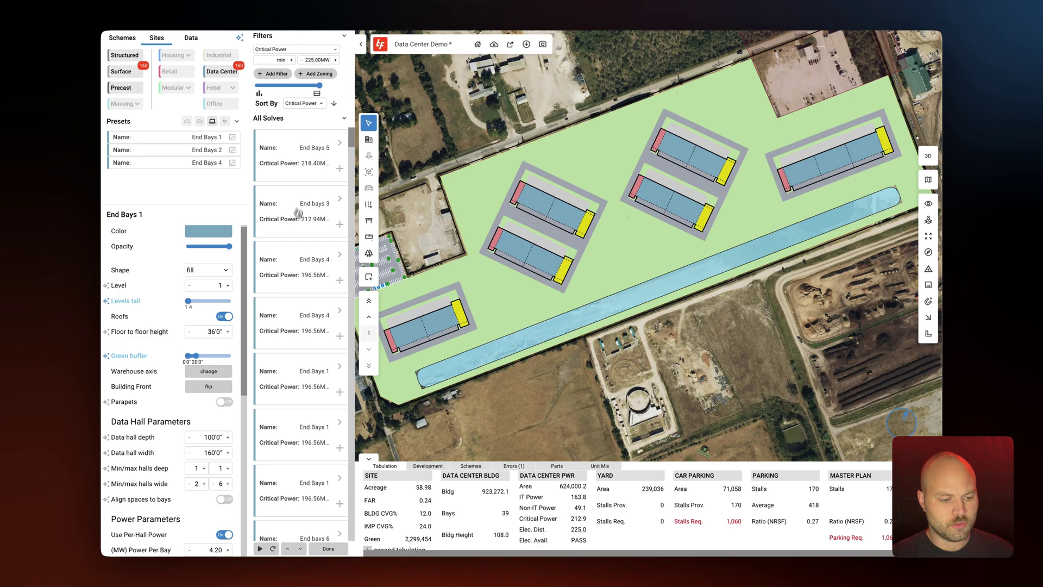
{"action": "left_click", "coordinate": [340, 280]}
{"action": "left_click", "coordinate": [341, 224]}
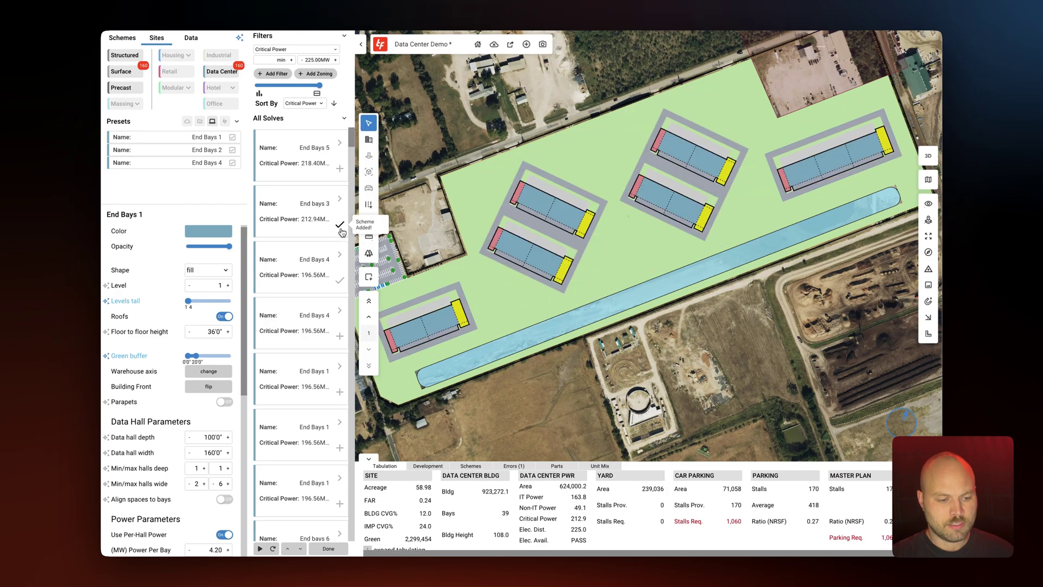
{"action": "left_click", "coordinate": [340, 169]}
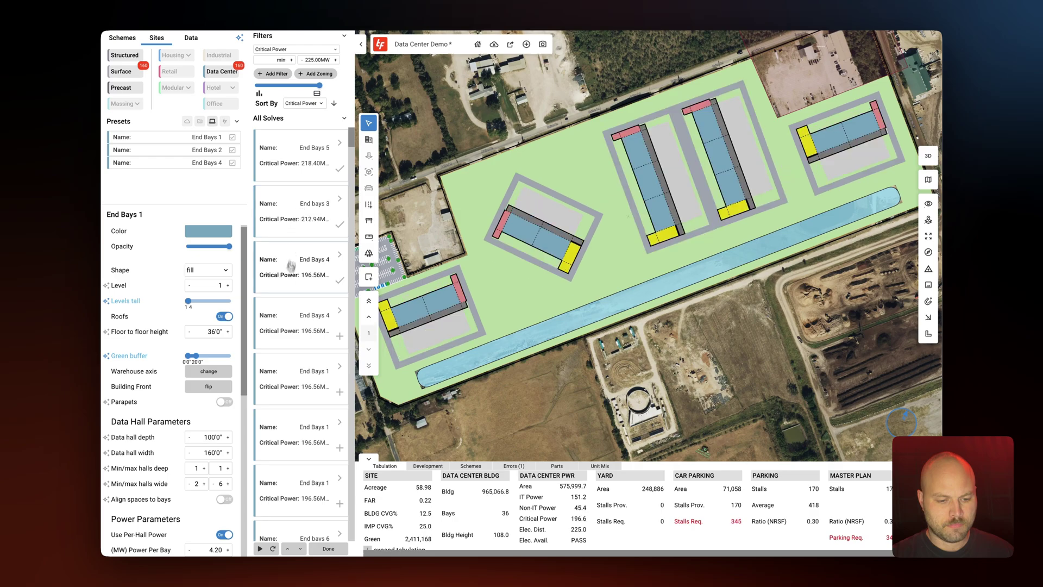
Save the End Bays 2 solve as a scheme and show its Development cost and yield figures
{"action": "scroll", "coordinate": [275, 298], "scroll_direction": "down", "scroll_amount": 5}
{"action": "scroll", "coordinate": [281, 310], "scroll_direction": "down", "scroll_amount": 3}
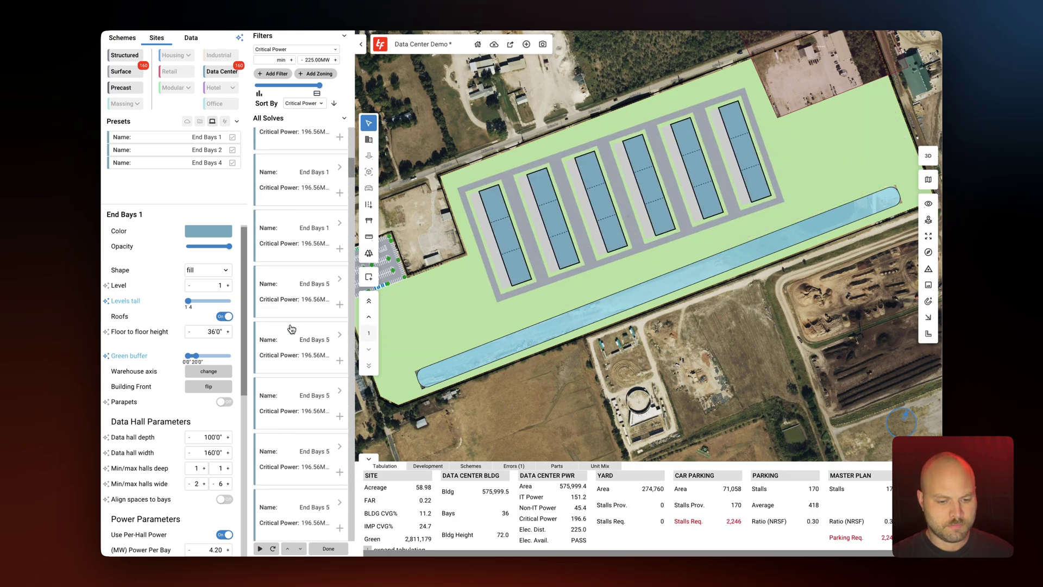
{"action": "scroll", "coordinate": [292, 330], "scroll_direction": "down", "scroll_amount": 3}
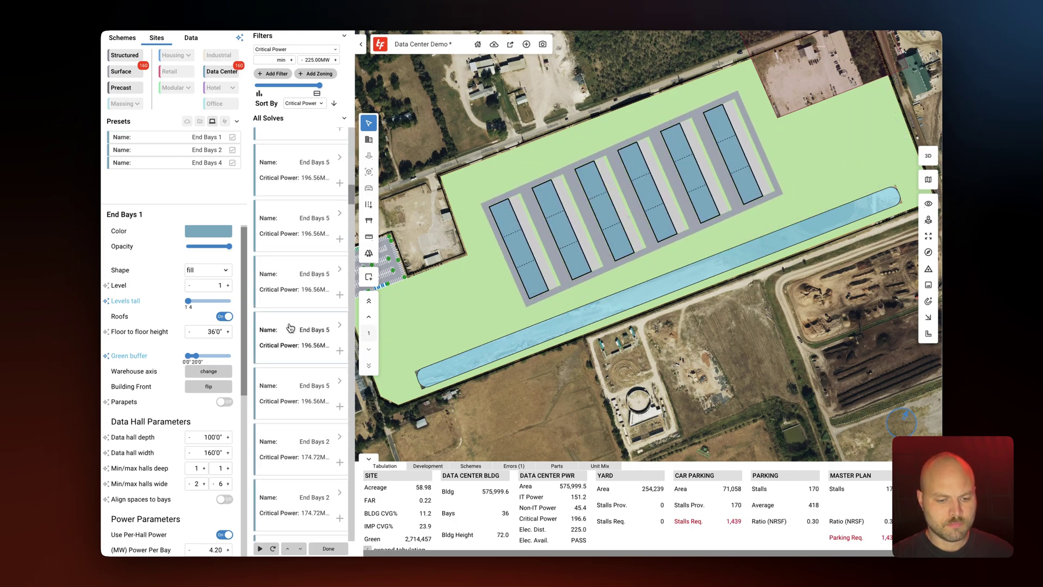
{"action": "scroll", "coordinate": [290, 327], "scroll_direction": "down", "scroll_amount": 1}
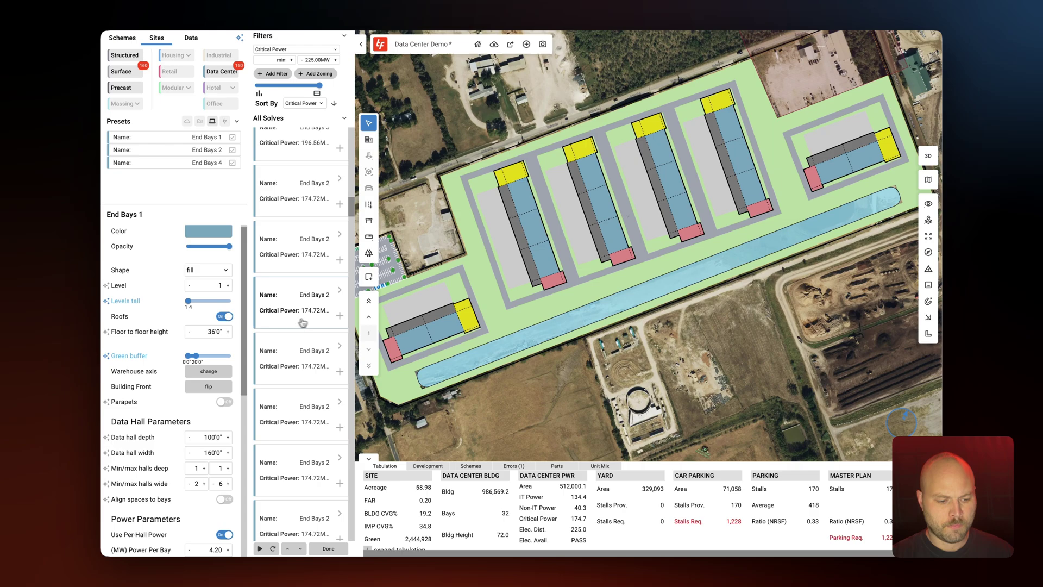
{"action": "left_click", "coordinate": [340, 316]}
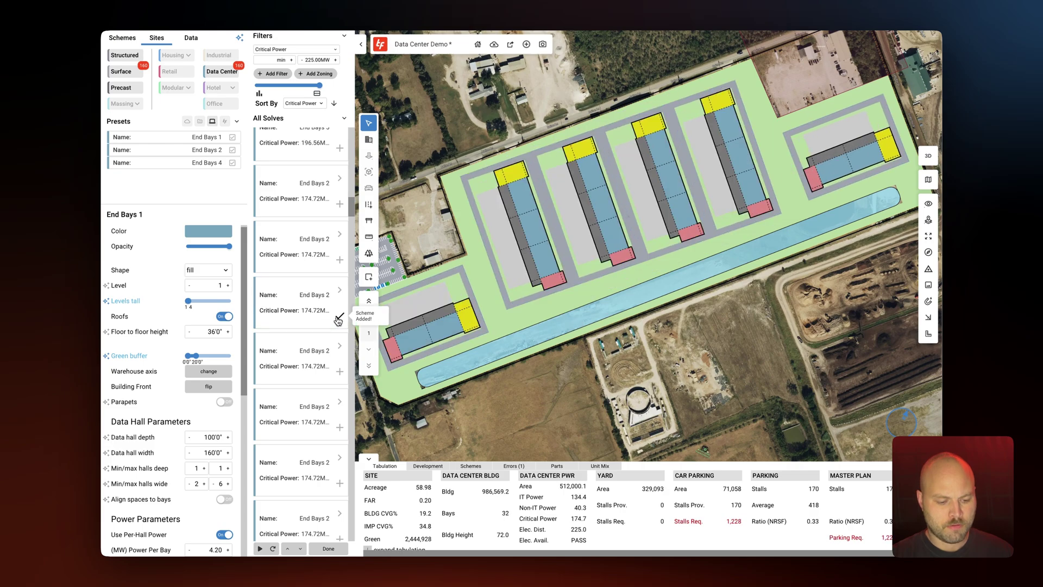
{"action": "left_click", "coordinate": [419, 474]}
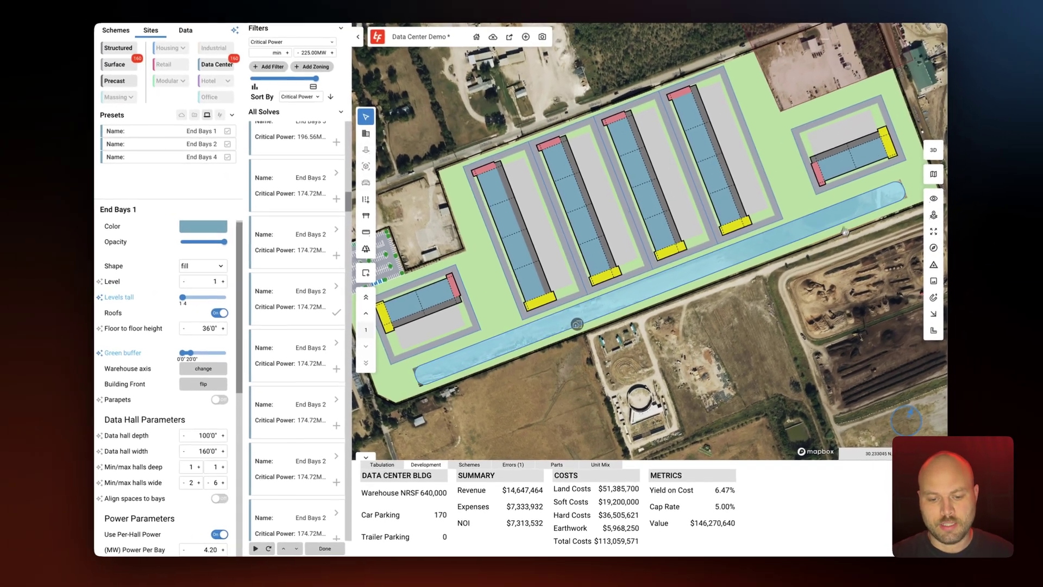
Turn on the Earthwork layer to show cut and fill elevations on the site
{"action": "left_click", "coordinate": [929, 204]}
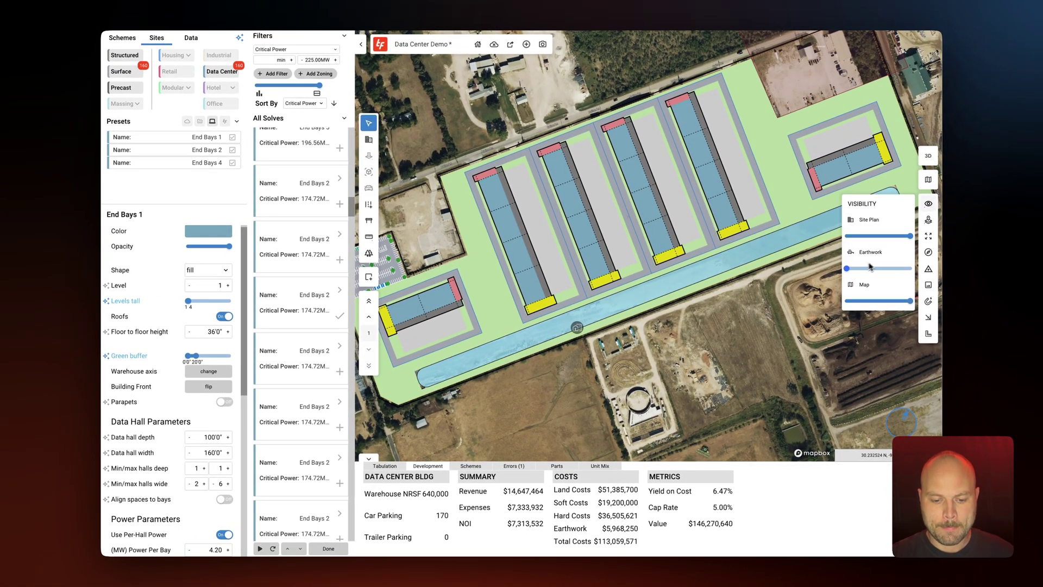
{"action": "left_click_drag", "start_coordinate": [847, 269], "coordinate": [916, 240]}
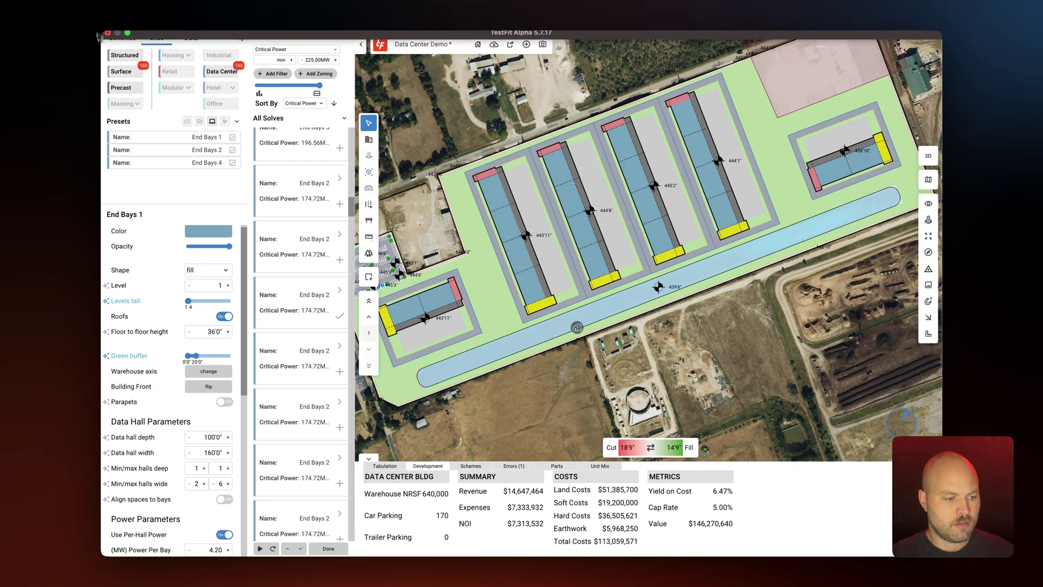
List the saved schemes, switch the site to 3D, and view Schemes B through E
{"action": "left_click", "coordinate": [122, 37]}
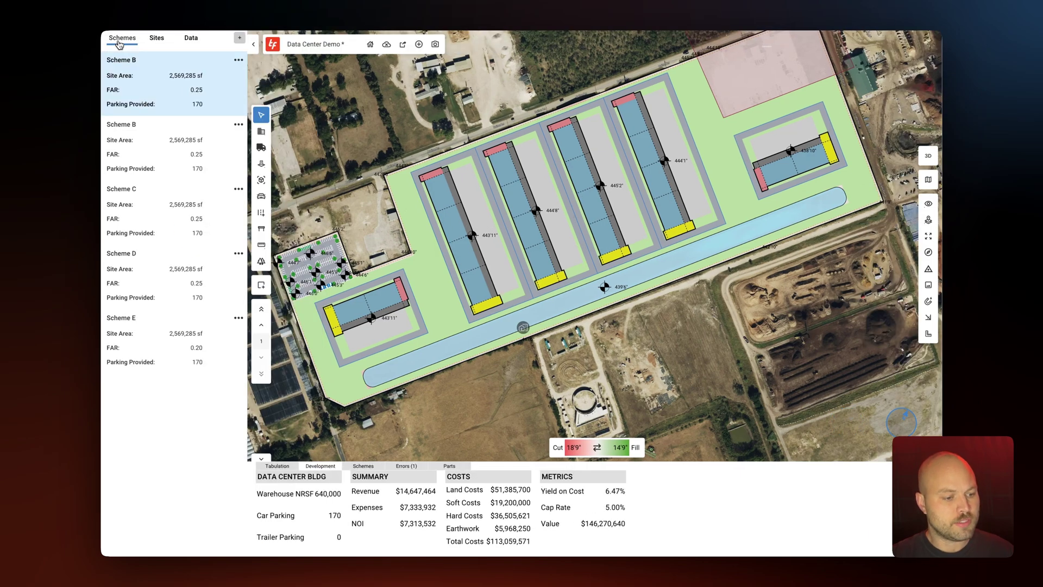
{"action": "left_click", "coordinate": [928, 156]}
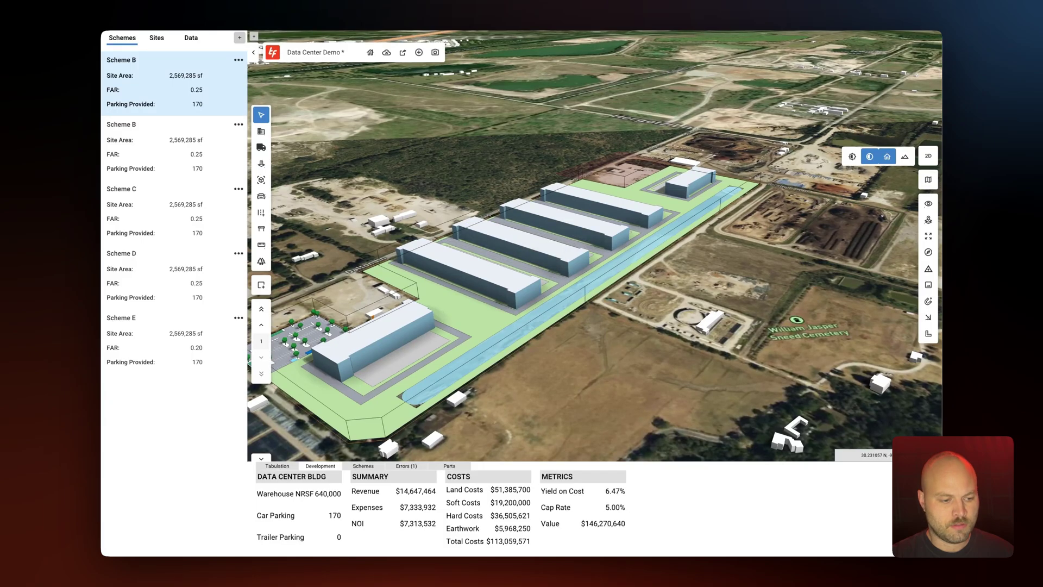
{"action": "left_click", "coordinate": [200, 144]}
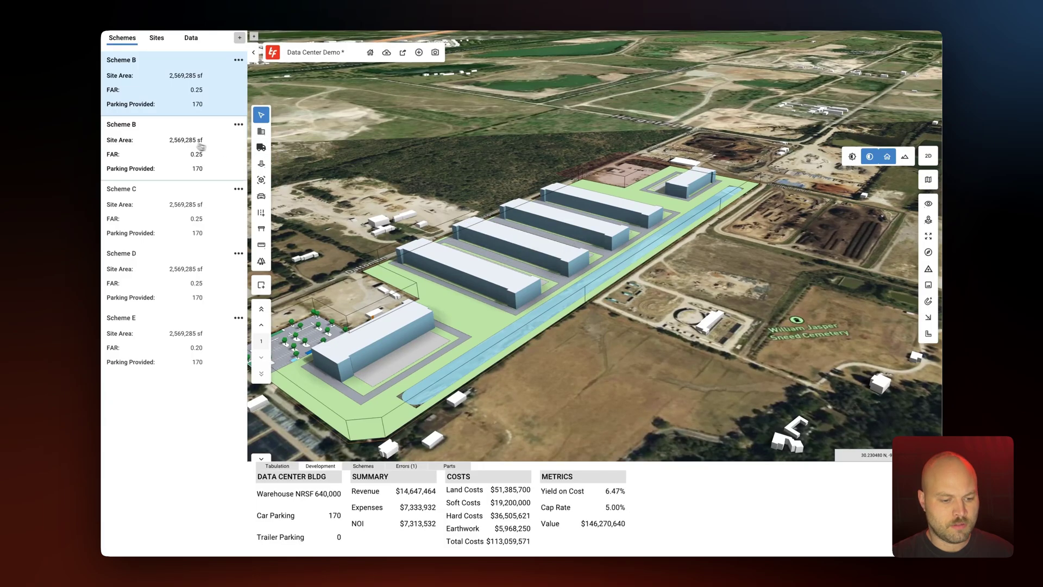
{"action": "left_click", "coordinate": [168, 215]}
{"action": "left_click", "coordinate": [158, 283]}
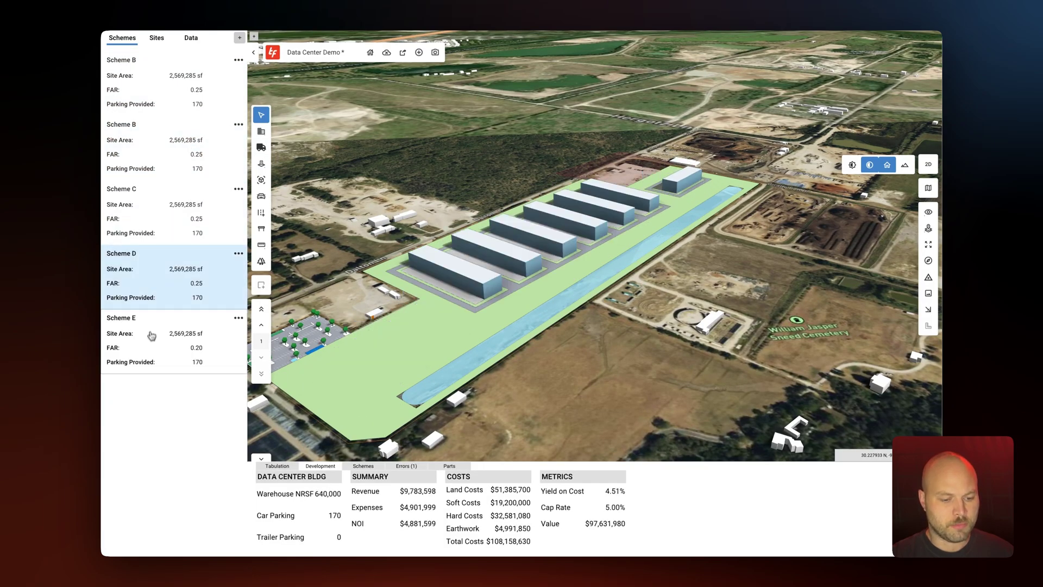
{"action": "left_click", "coordinate": [147, 329]}
Step back through Schemes D and C to the first Scheme B
{"action": "left_click", "coordinate": [145, 283]}
{"action": "left_click", "coordinate": [141, 224]}
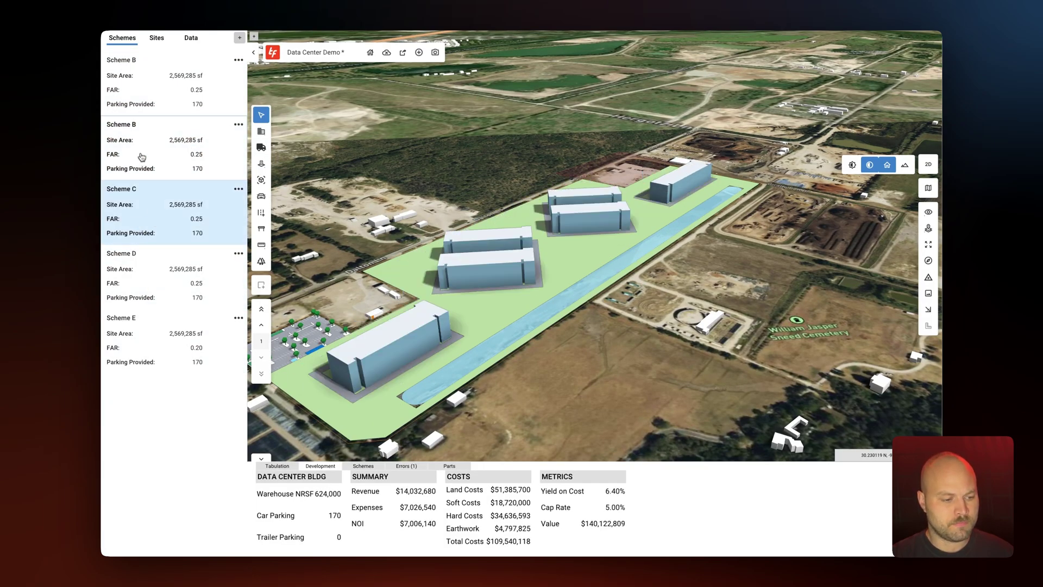
{"action": "left_click", "coordinate": [142, 157]}
{"action": "left_click", "coordinate": [142, 110]}
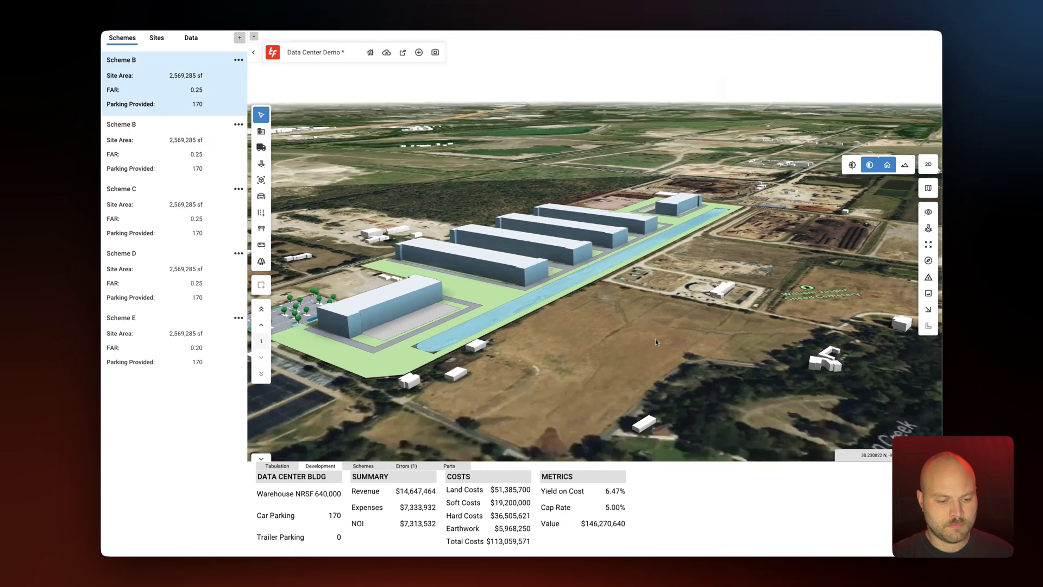